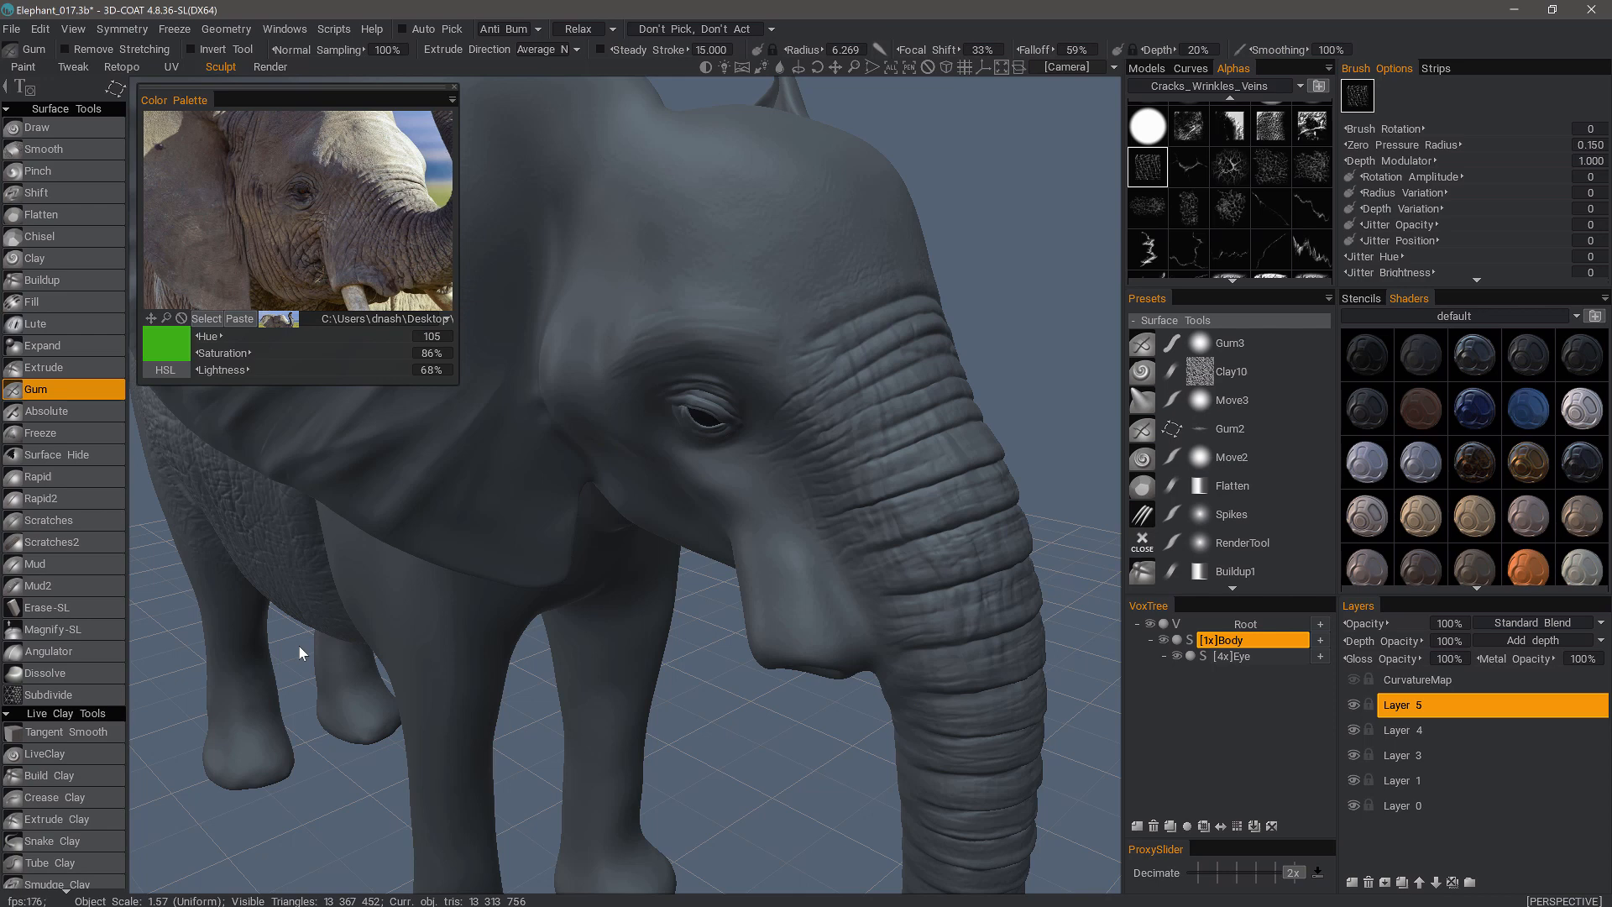
- In the Paint room, pick the magnify/reduce tool and select Layer 3
click(25, 68)
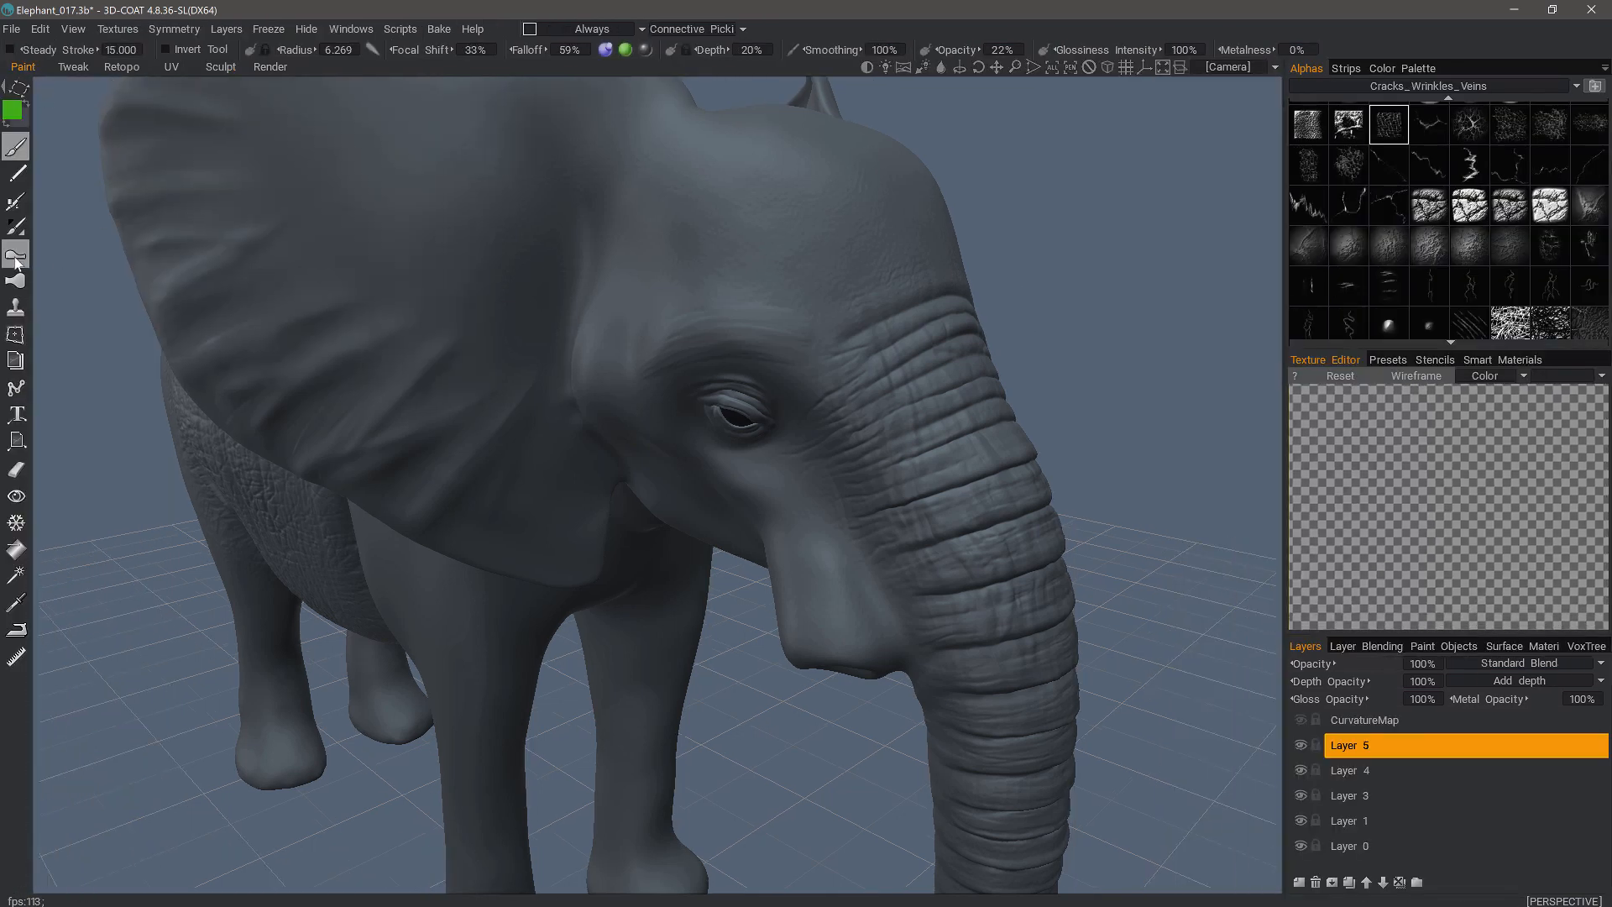
click(16, 260)
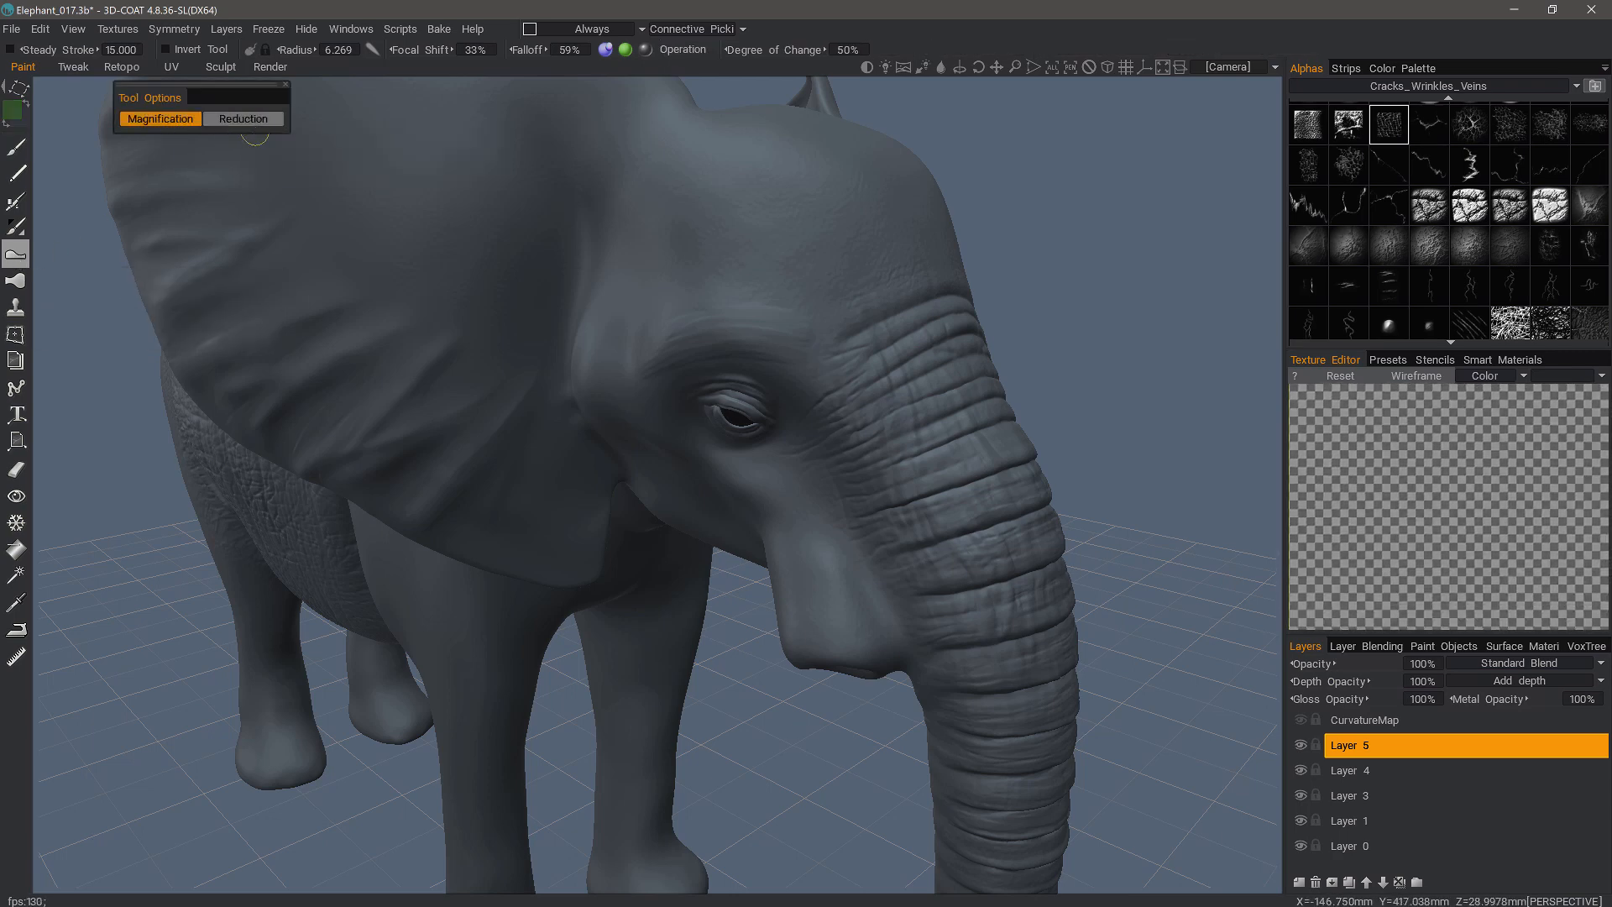
alt+drag(845, 439, 781, 447)
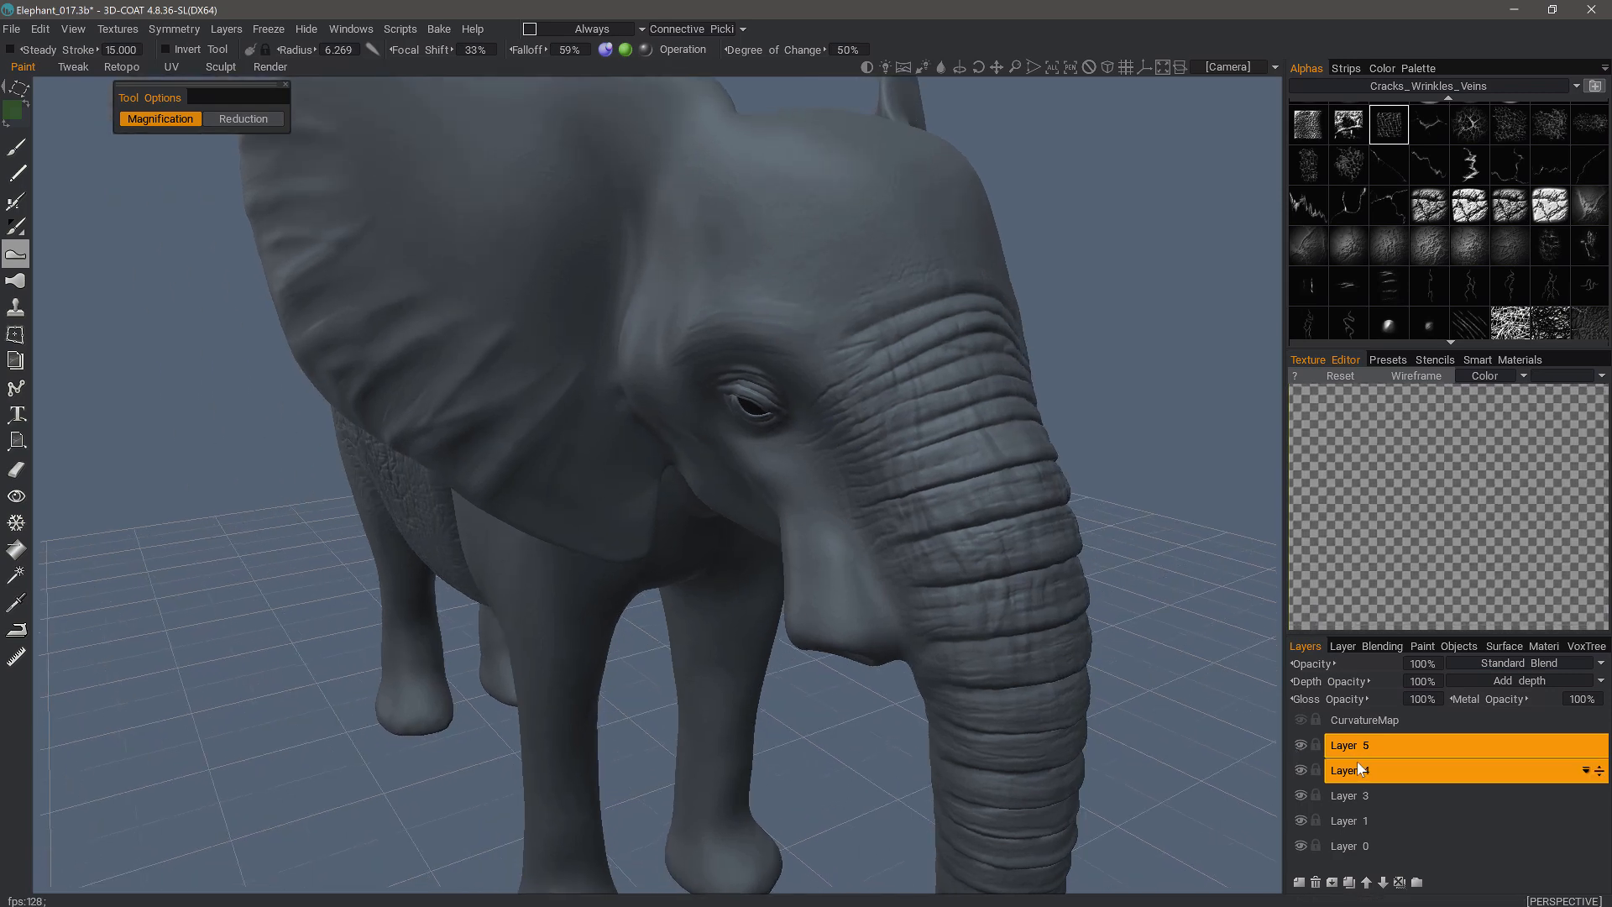
click(1336, 800)
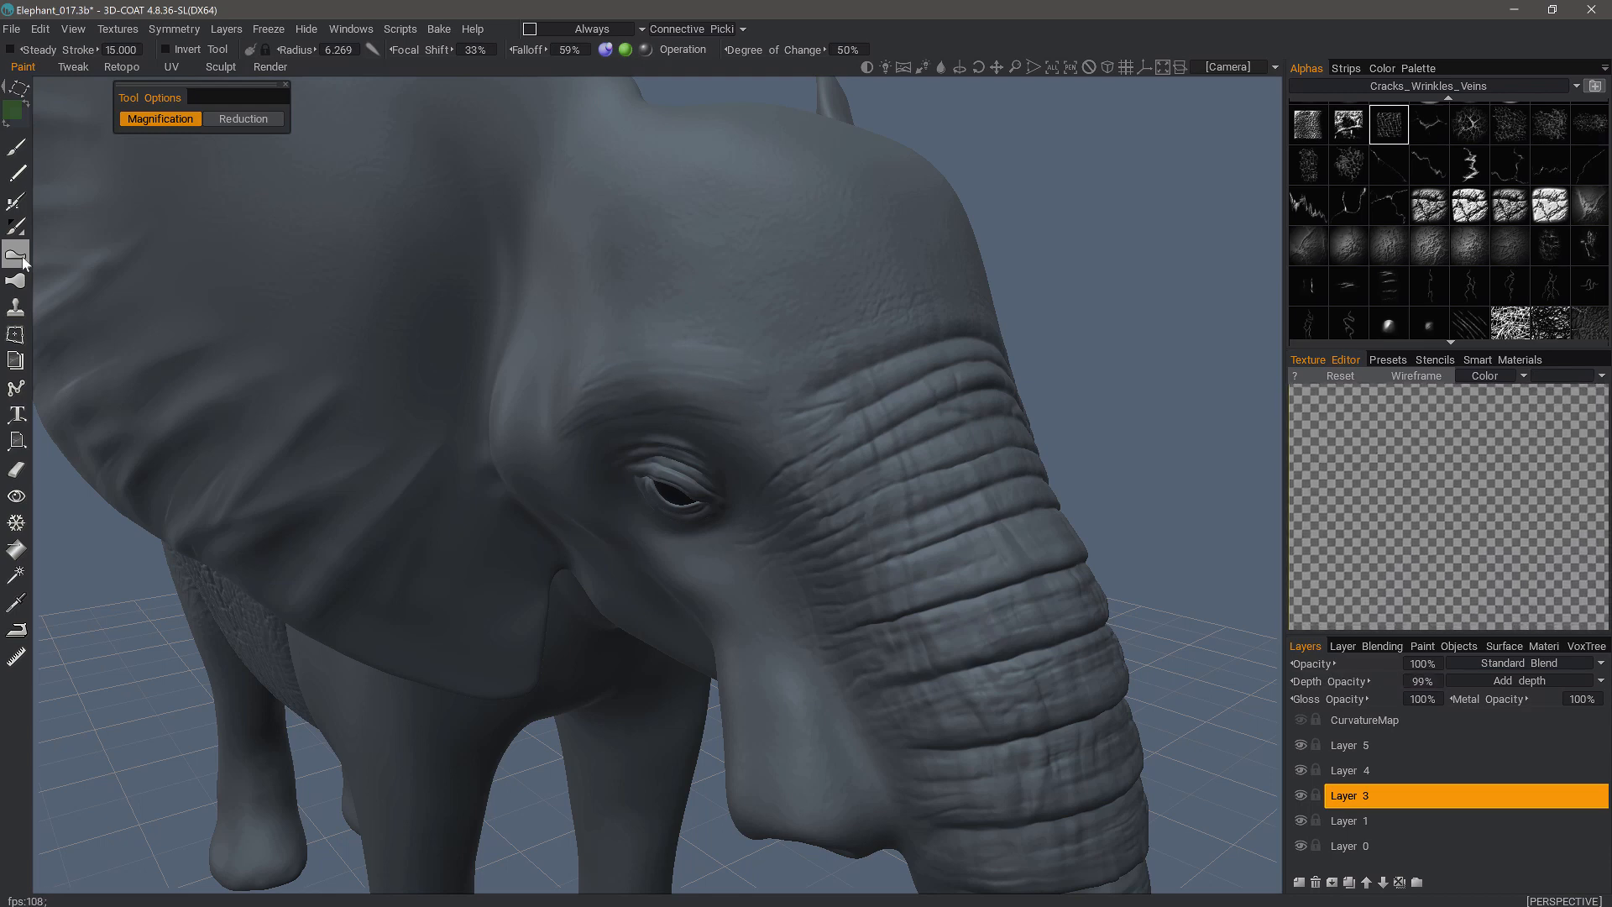
- Choose a freehand stroke mode and magnify the wrinkles above the elephant's eye with strokes on Layer 3
alt+drag(745, 392, 705, 271)
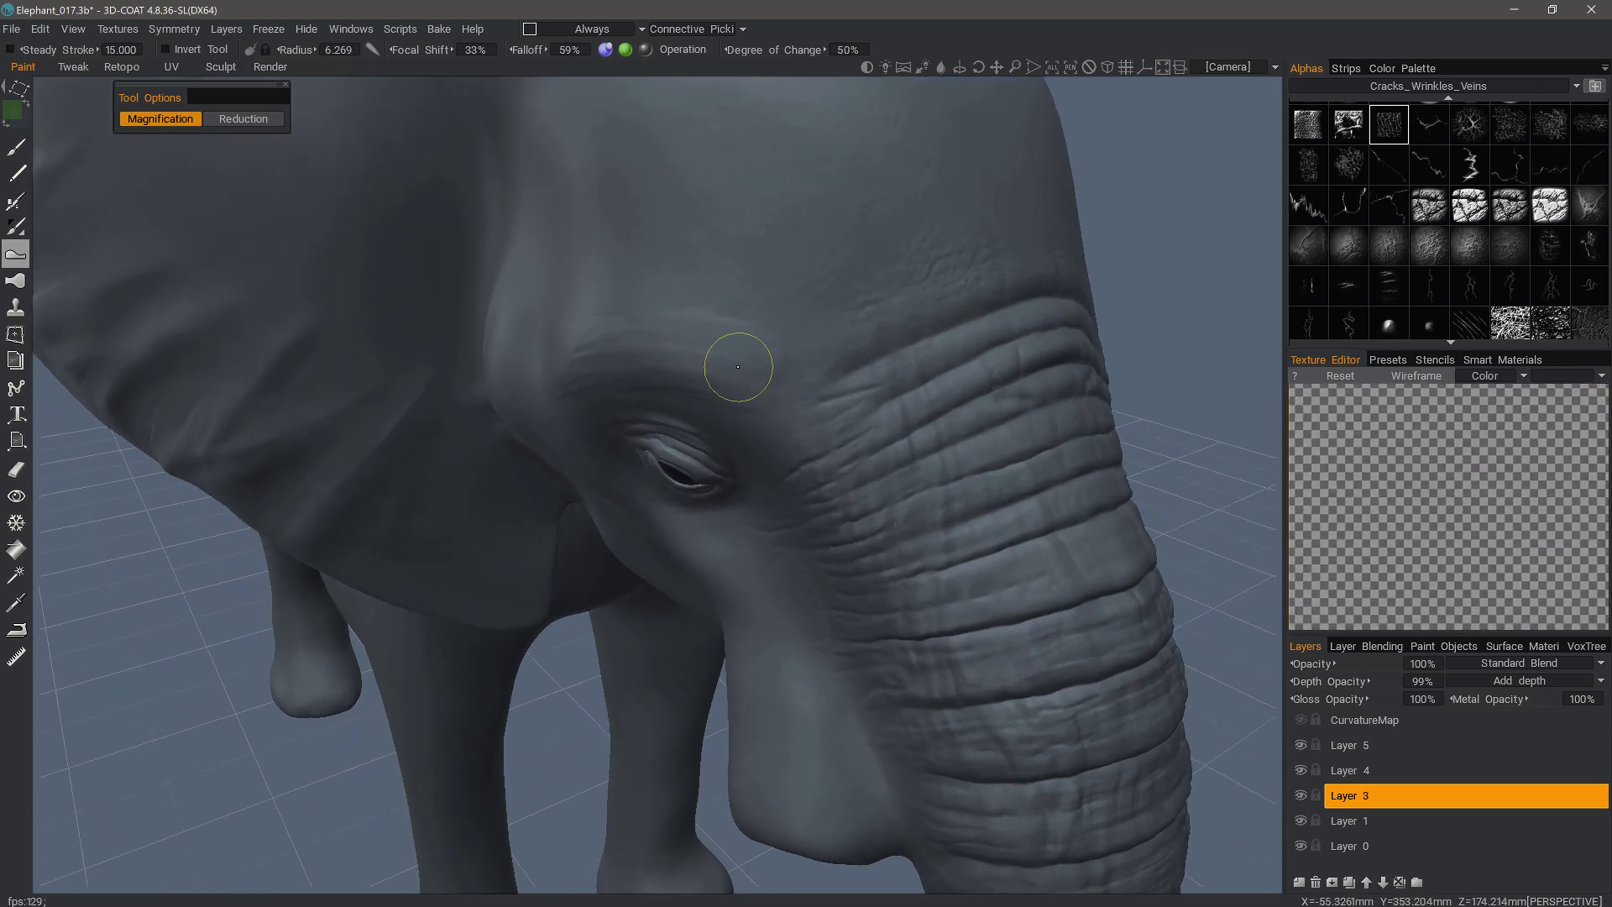
scroll(756, 356, up, 6)
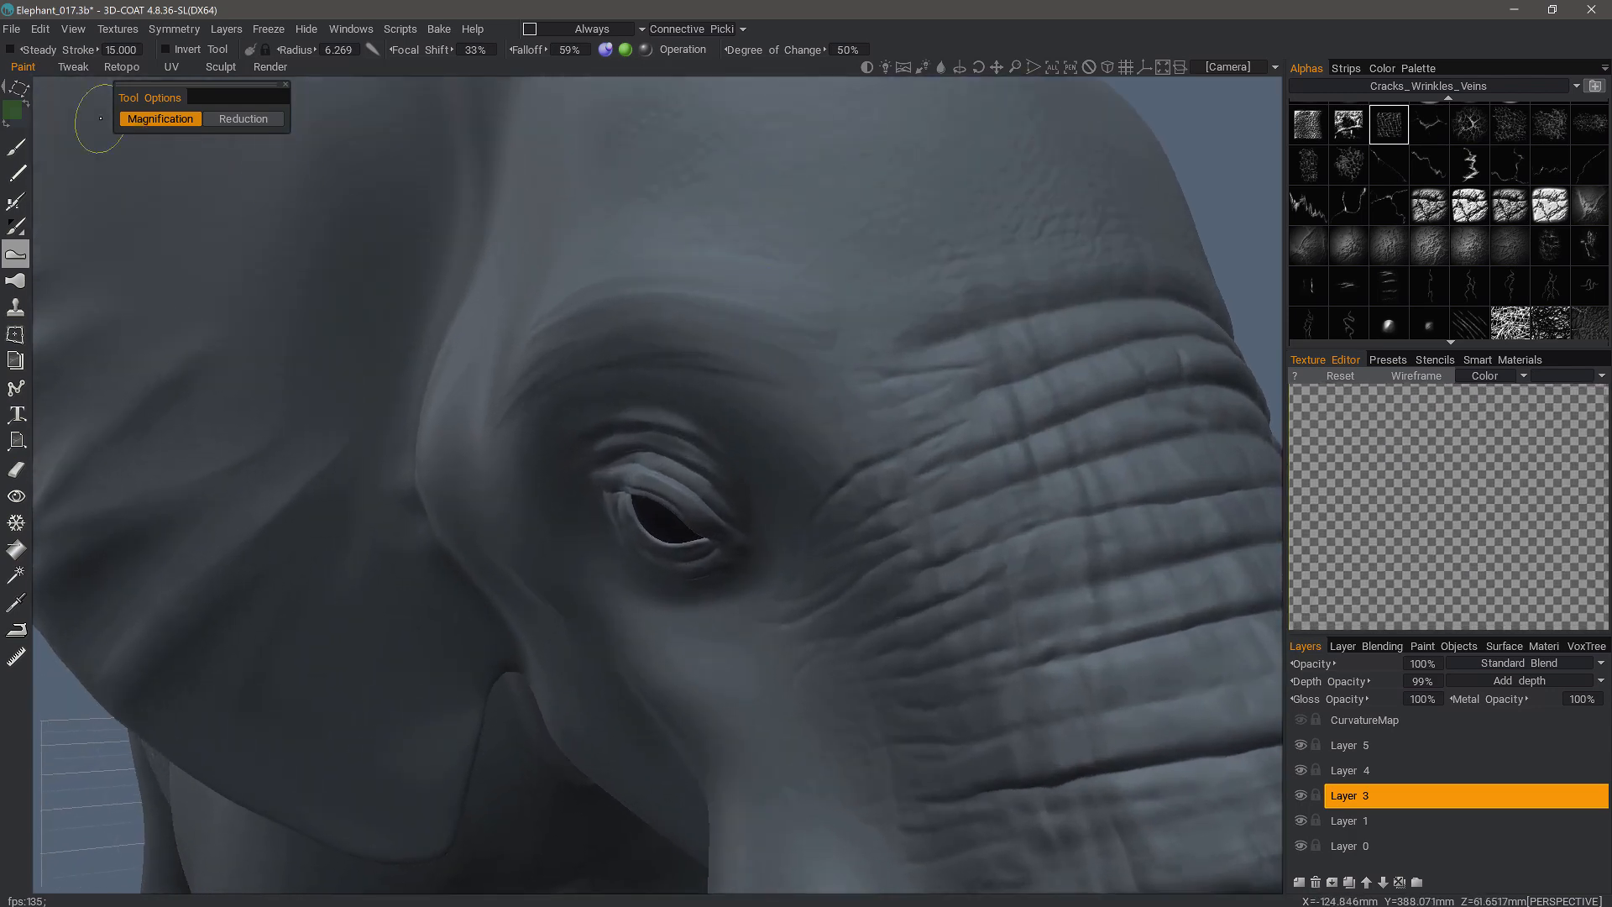
click(17, 89)
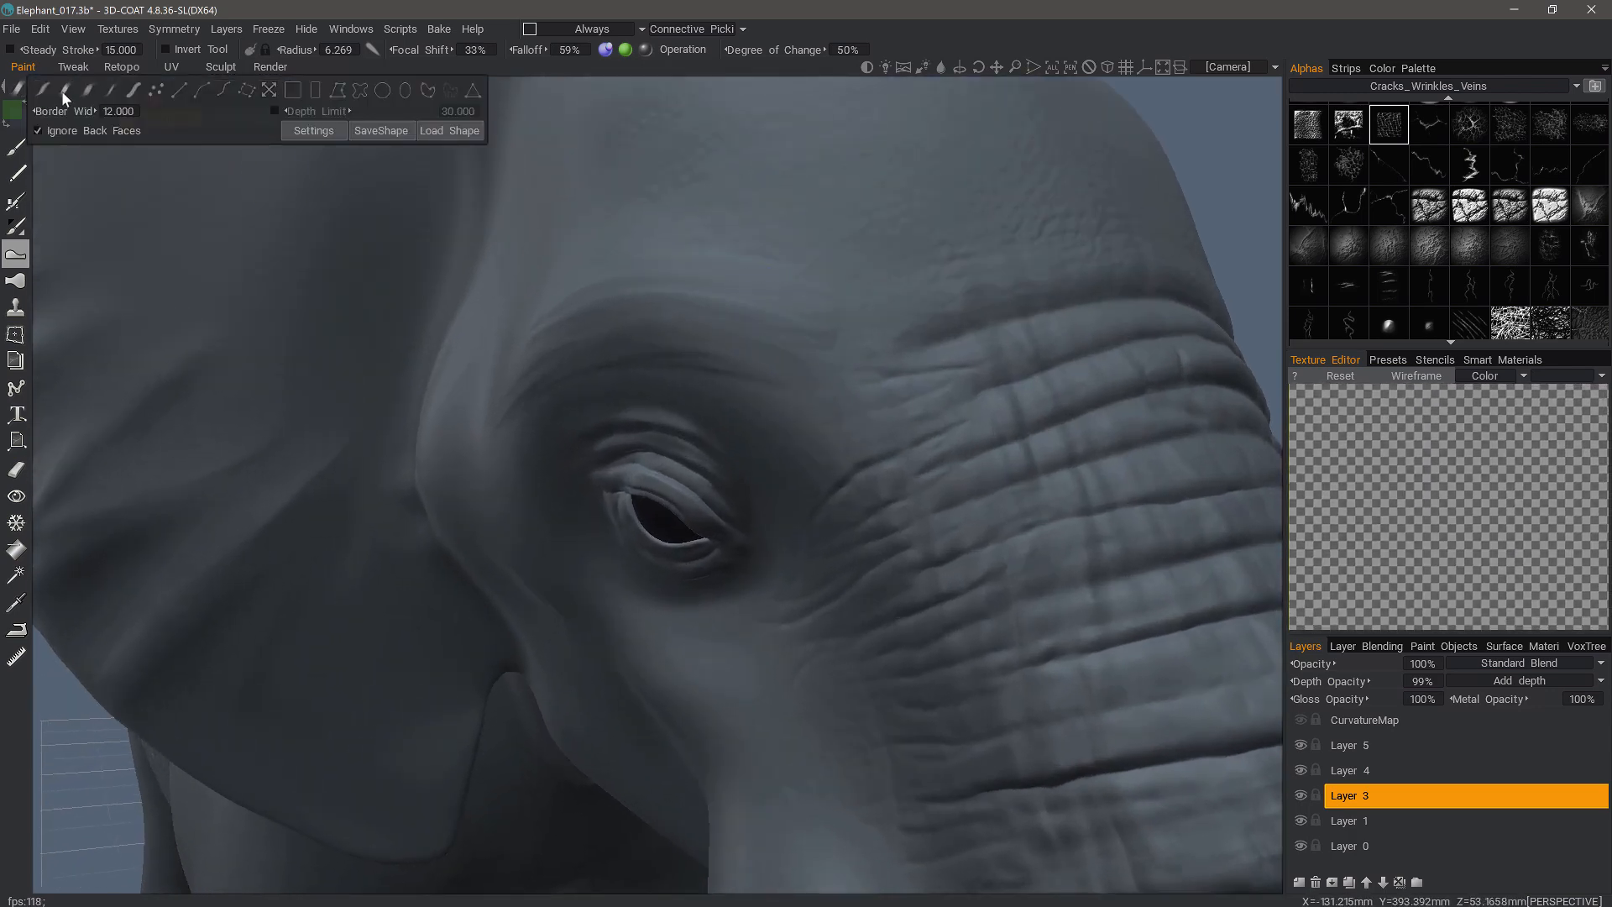
click(65, 91)
scroll(791, 143, down, 3)
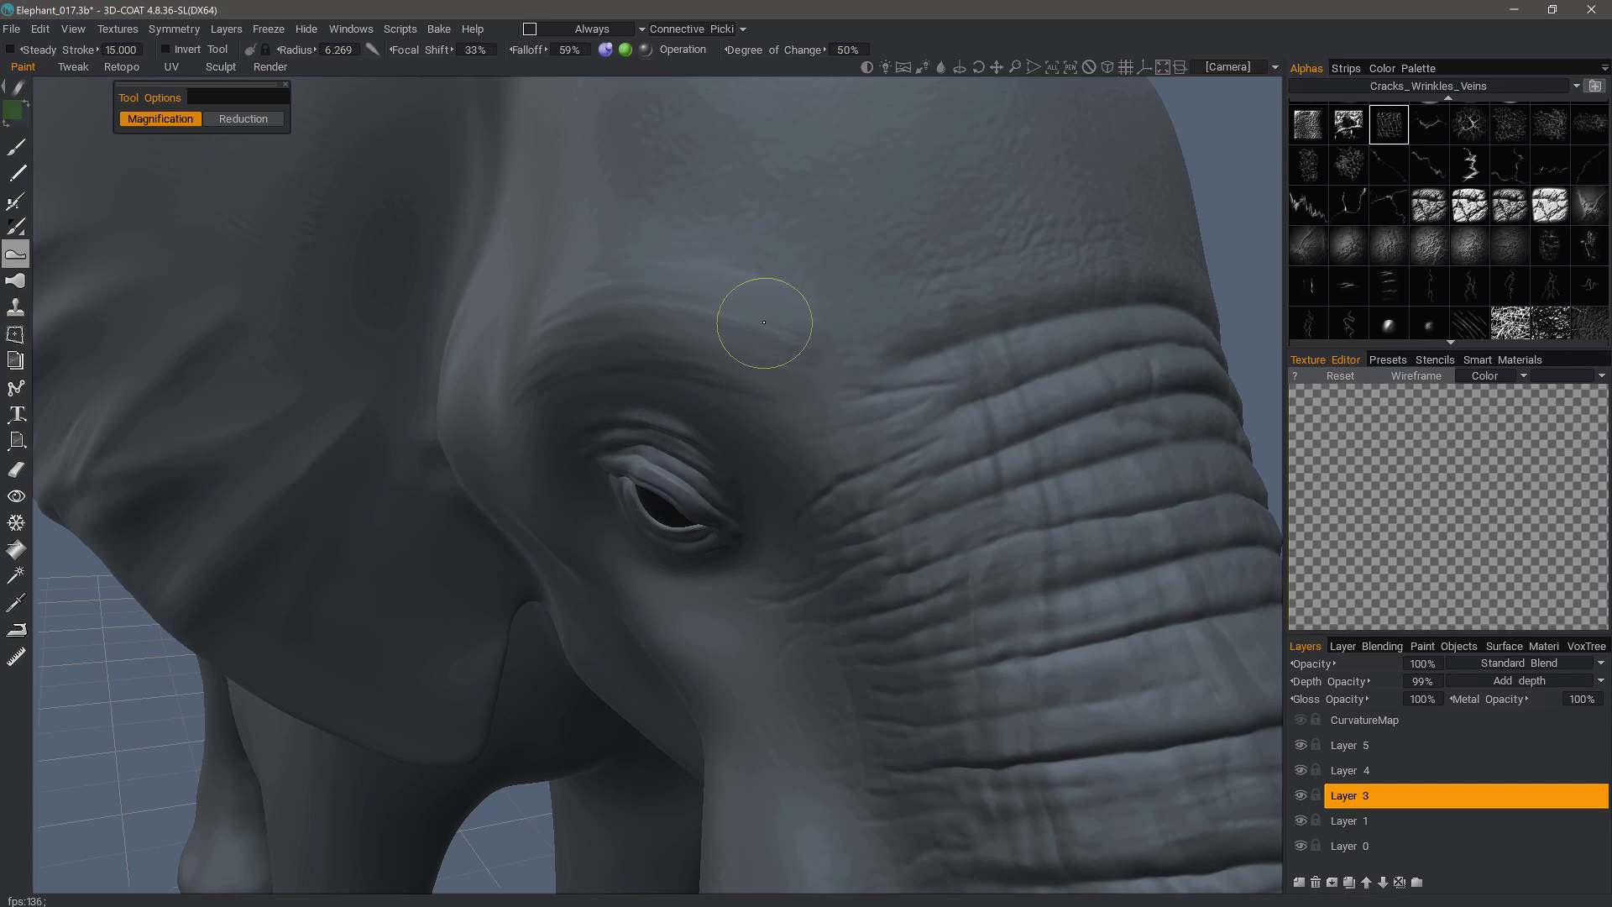
alt+drag(763, 311, 753, 326)
mouse_move(777, 304)
mouse_down()
mouse_move(764, 345)
mouse_move(716, 227)
mouse_move(707, 369)
mouse_up()
- Magnify more of the forehead wrinkles above the eye with further strokes
scroll(1359, 134, up, 1)
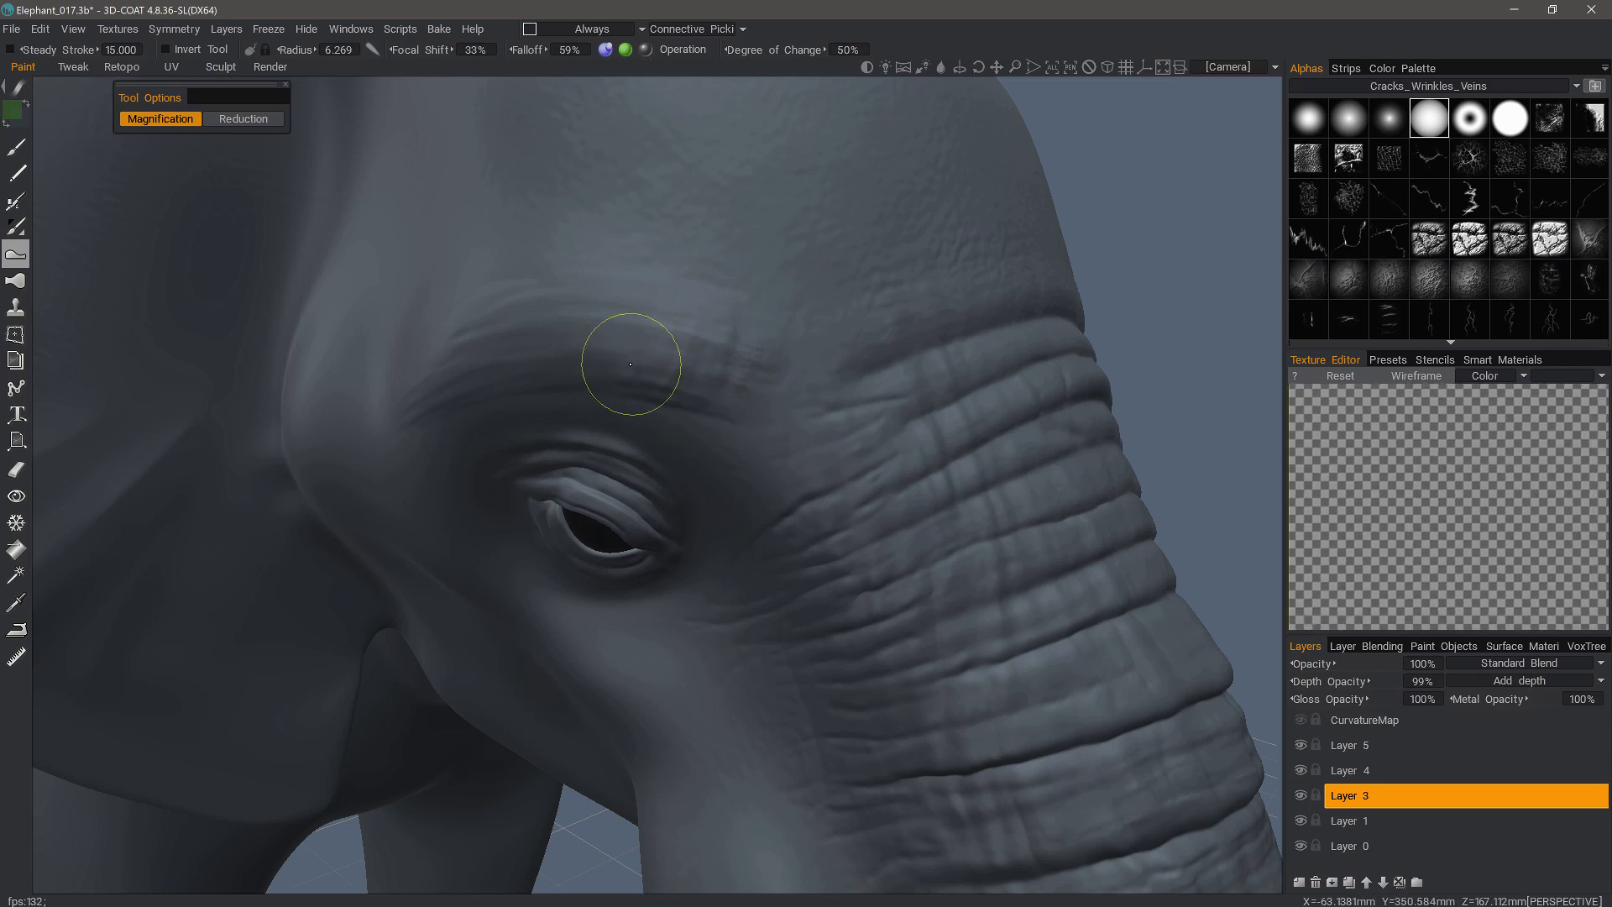
alt+drag(710, 269, 713, 332)
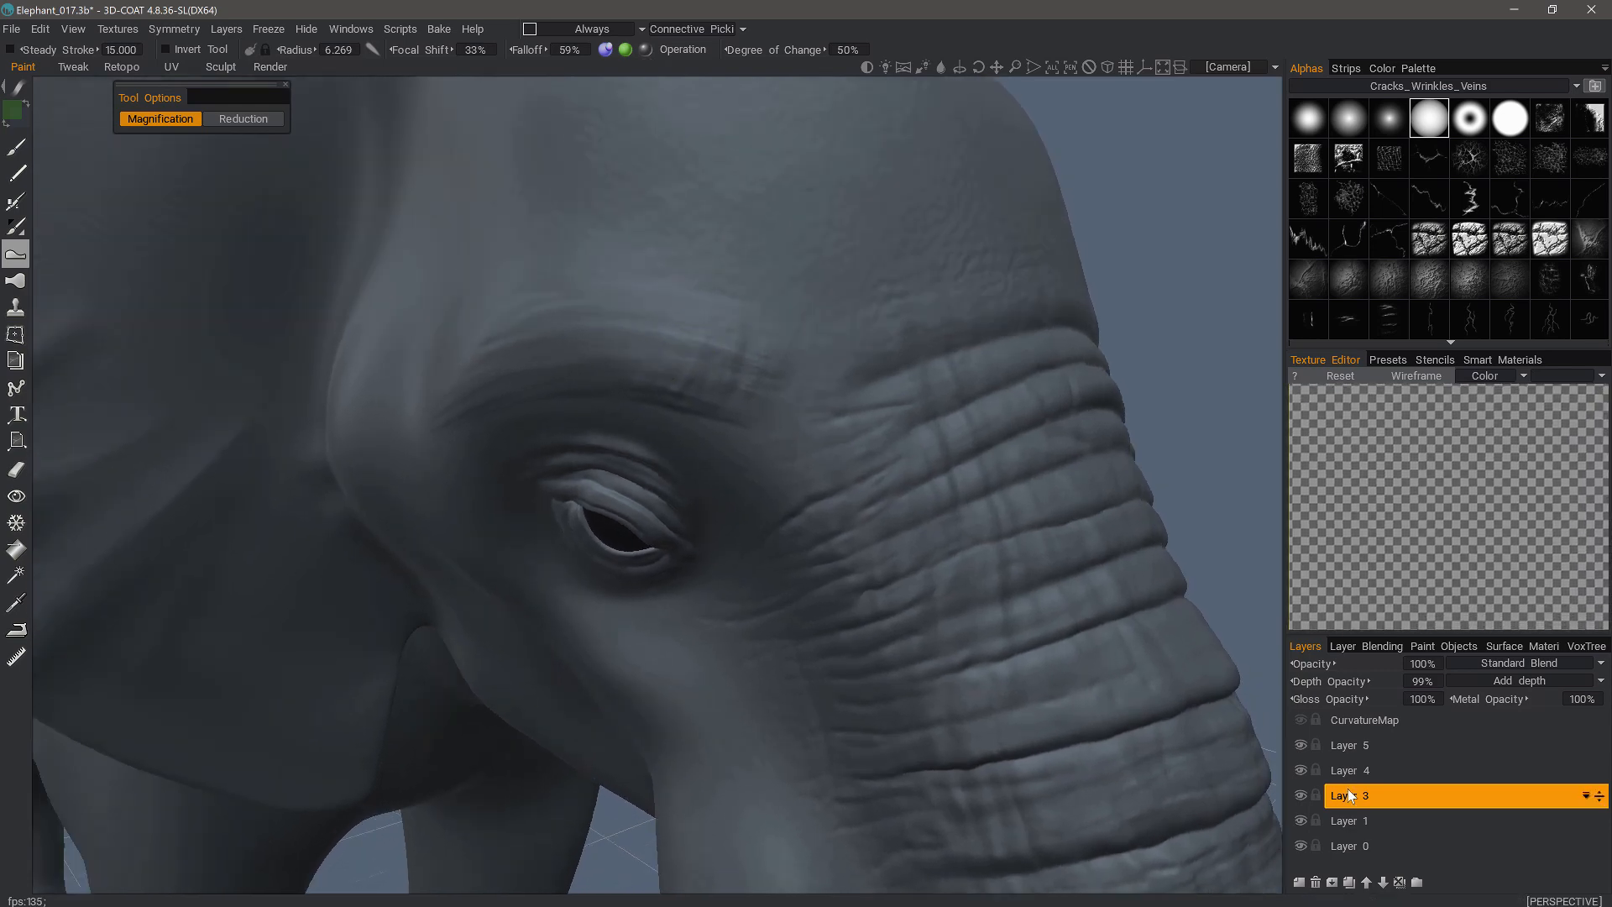
alt+drag(747, 411, 827, 412)
alt+drag(356, 374, 504, 411)
- Apply Reduction strokes to the forehead detail and switch the tool back to Magnification
click(243, 119)
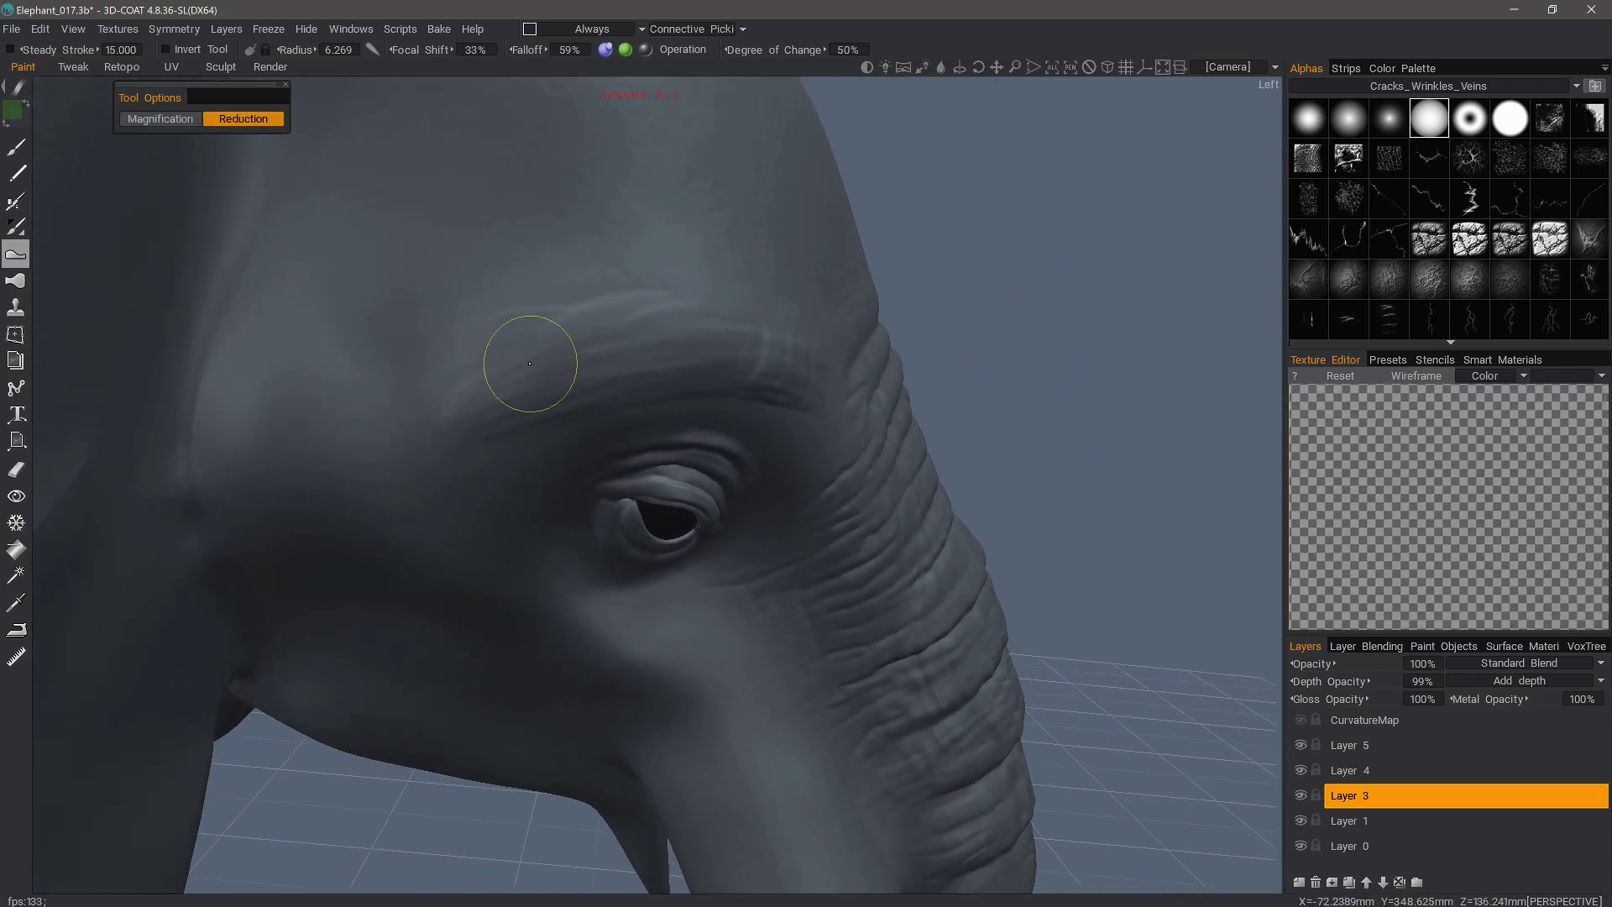
mouse_move(486, 338)
mouse_down()
mouse_move(558, 302)
mouse_move(487, 331)
mouse_move(558, 312)
mouse_move(521, 329)
mouse_up()
alt+drag(476, 421, 432, 371)
click(173, 124)
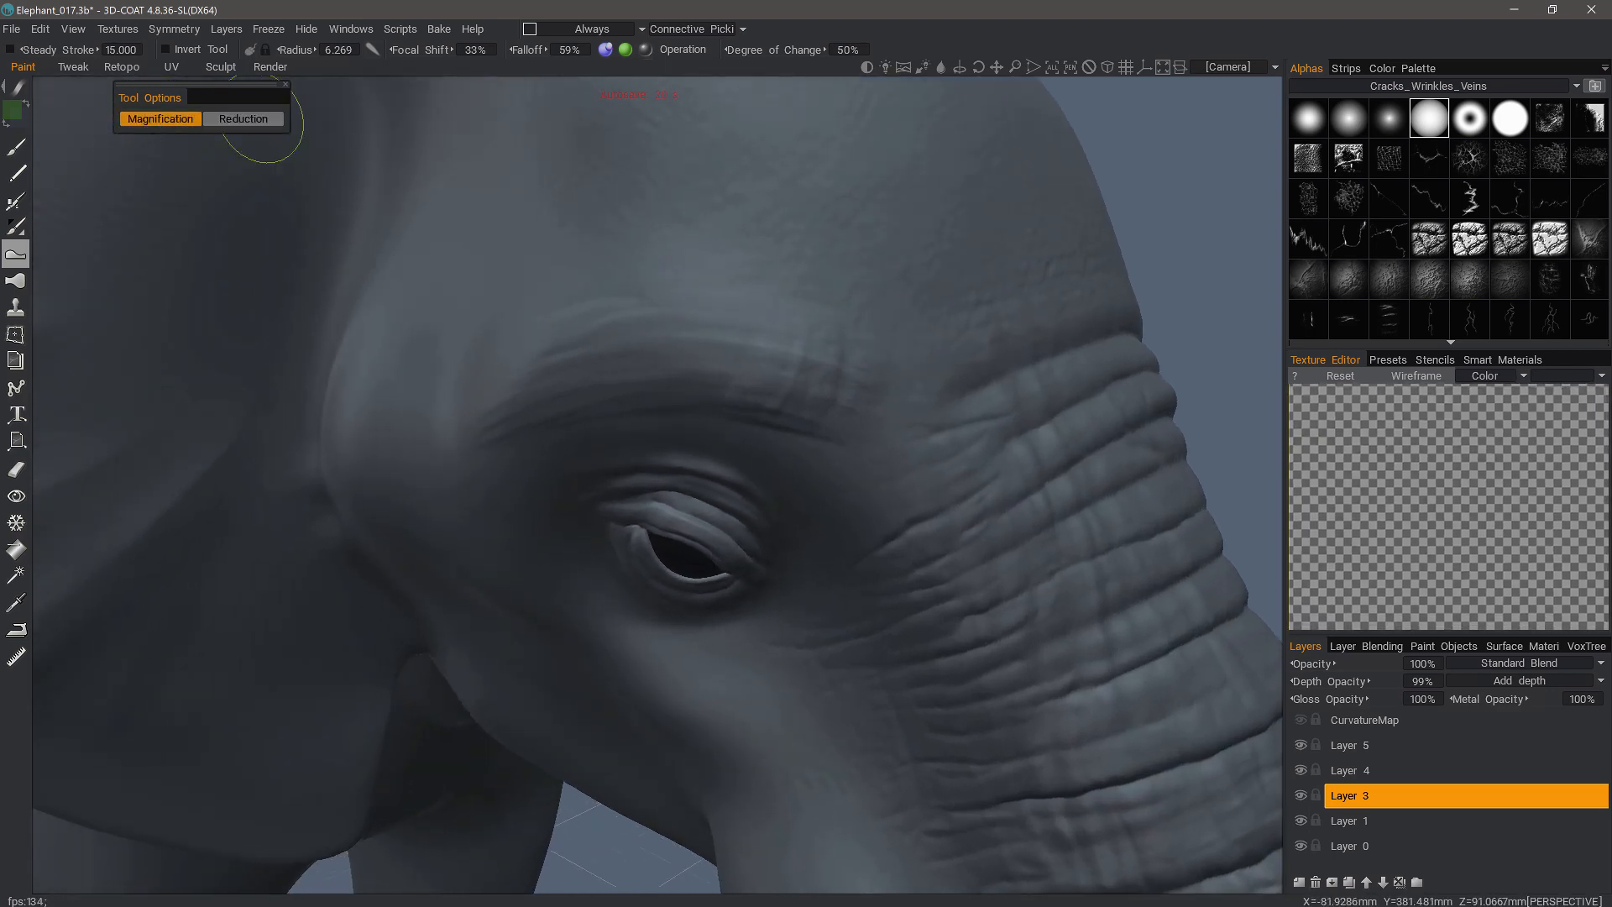
- Return to the Sculpt room, select Layer 4 and choose a cracks alpha for the Gum brush
click(222, 69)
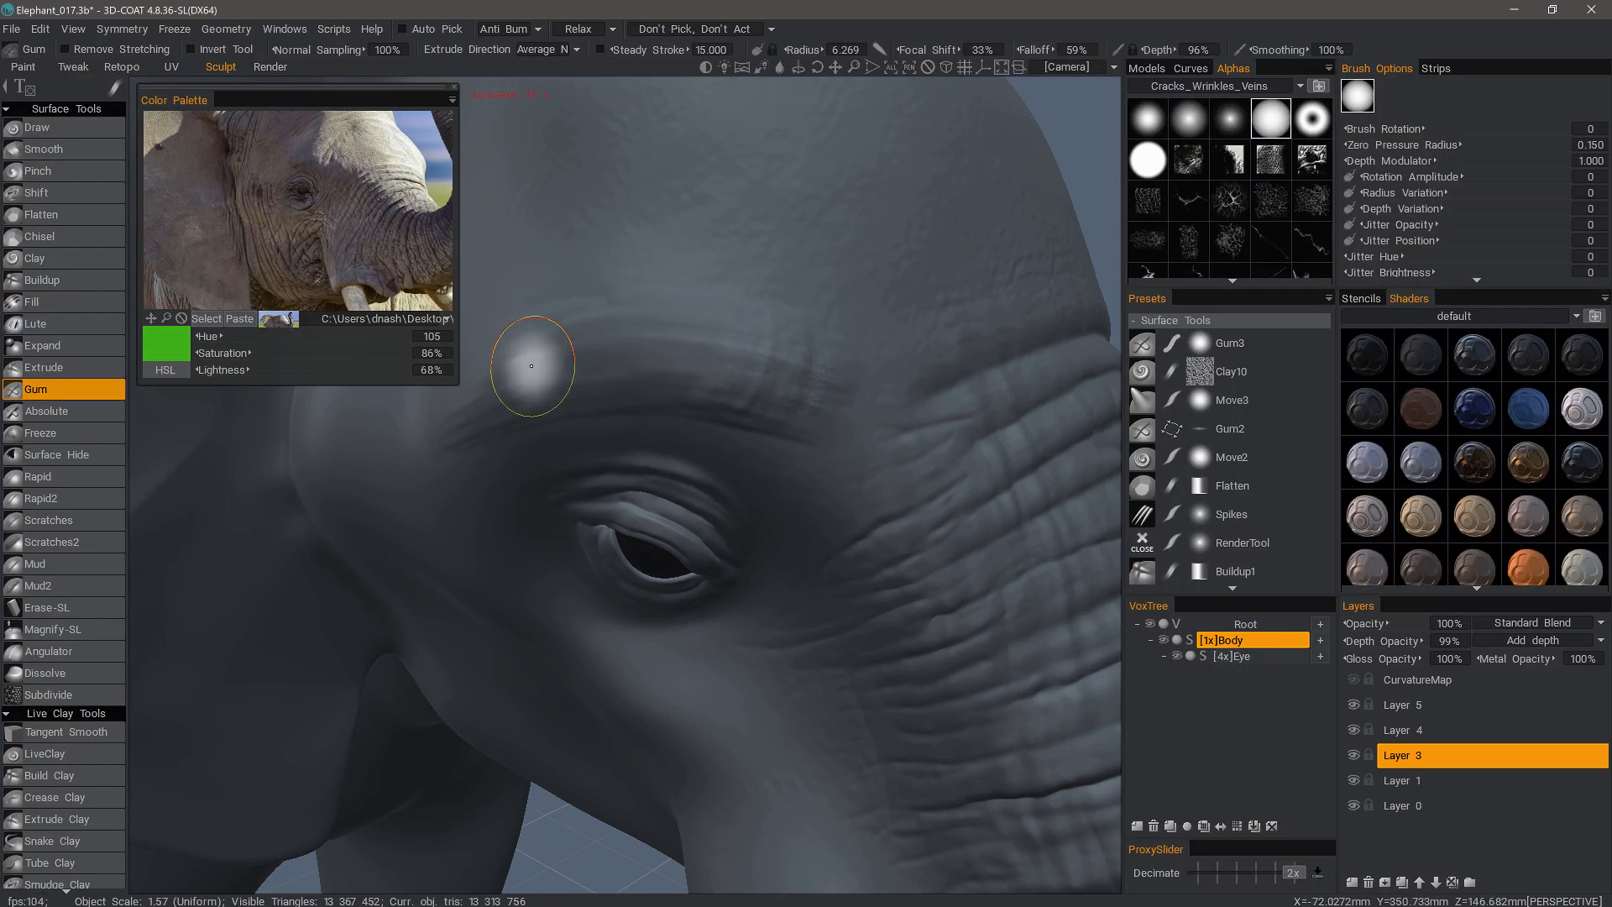
click(1410, 730)
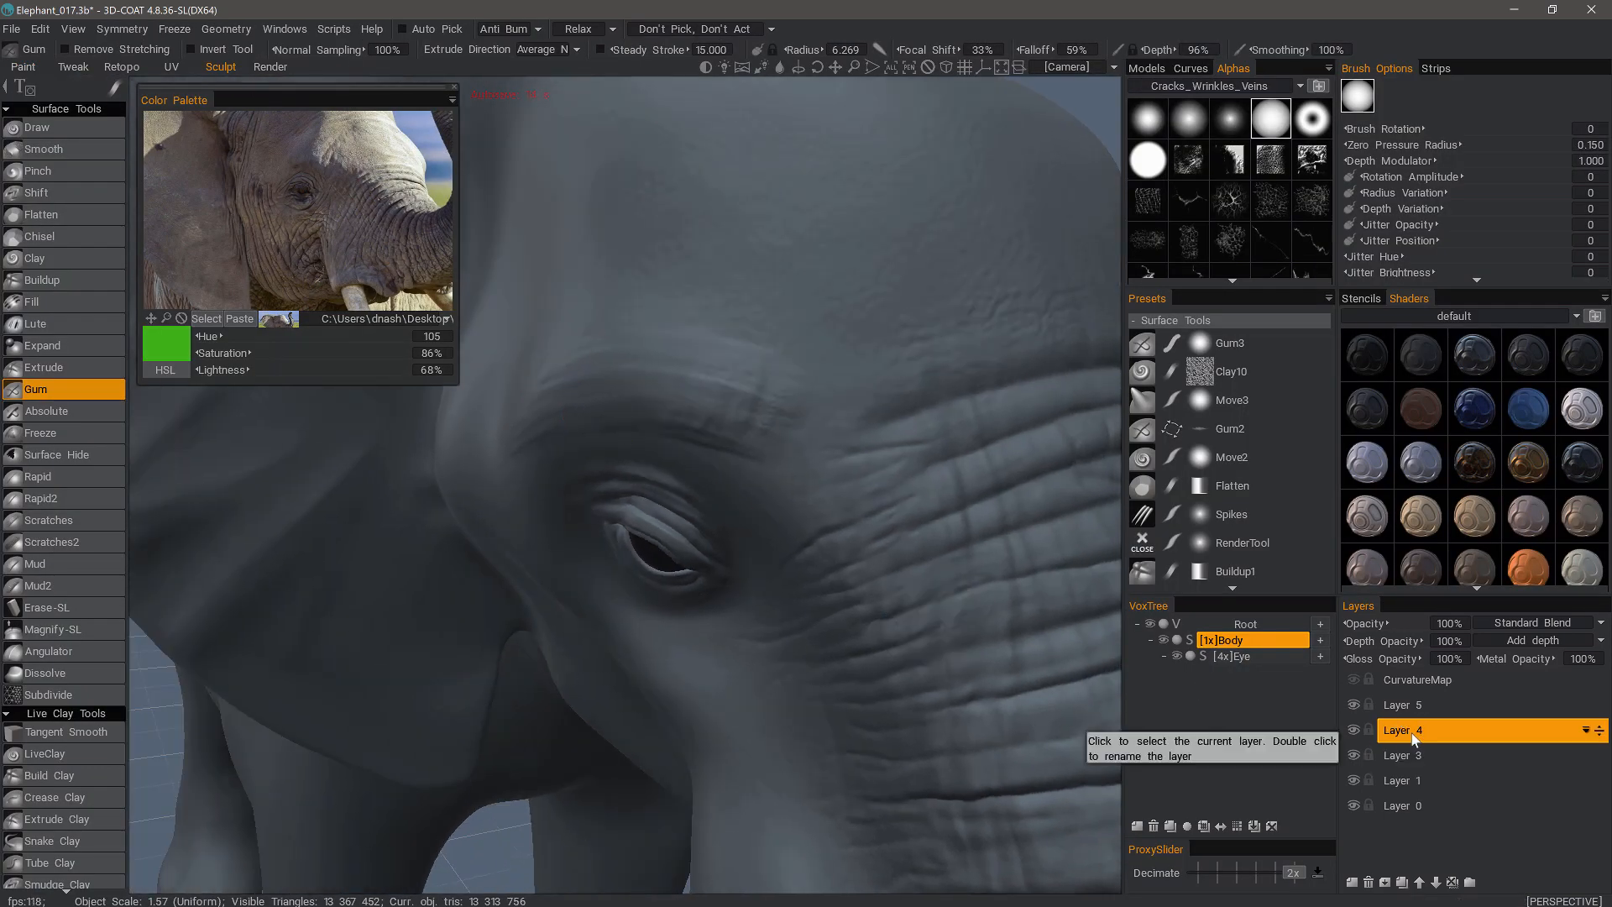
click(1353, 756)
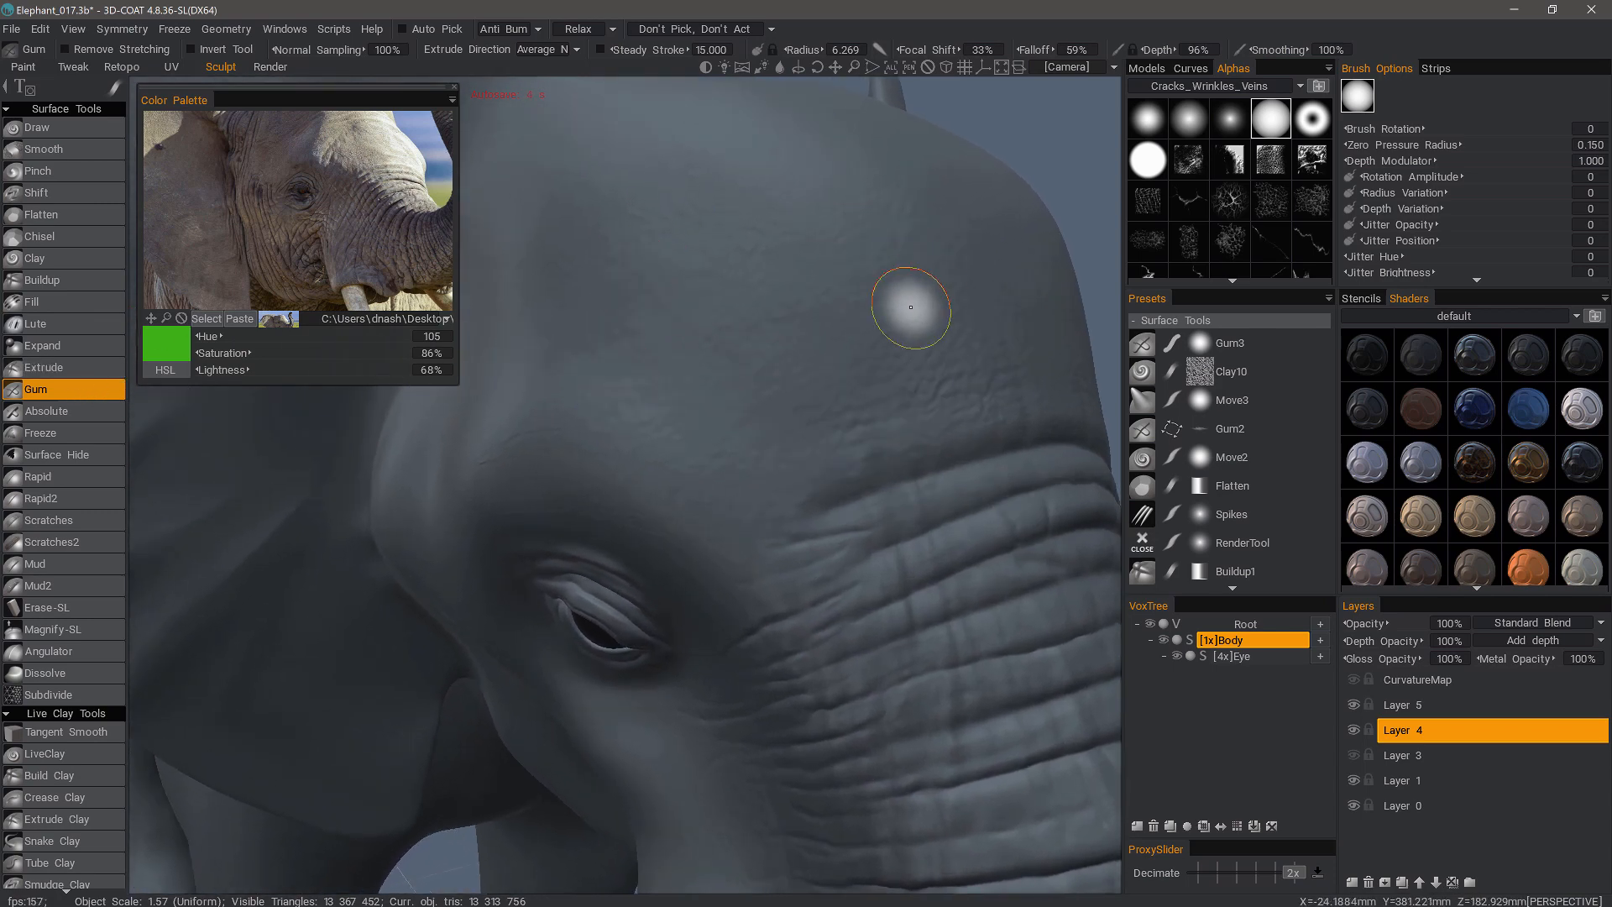
click(1140, 202)
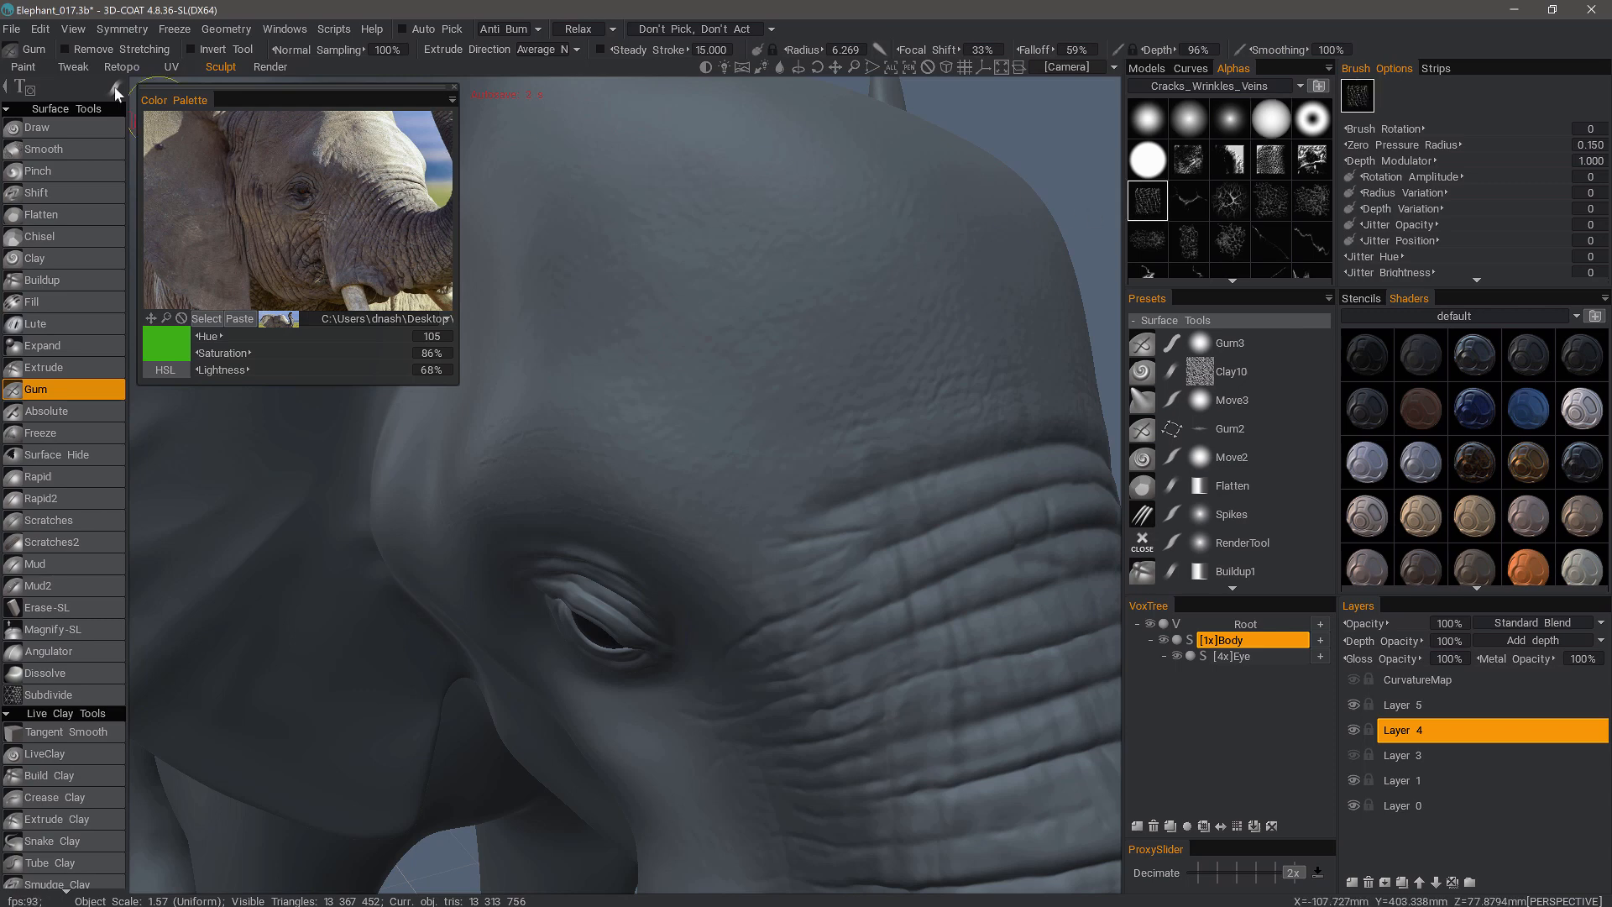
mouse_move(114, 91)
click(344, 93)
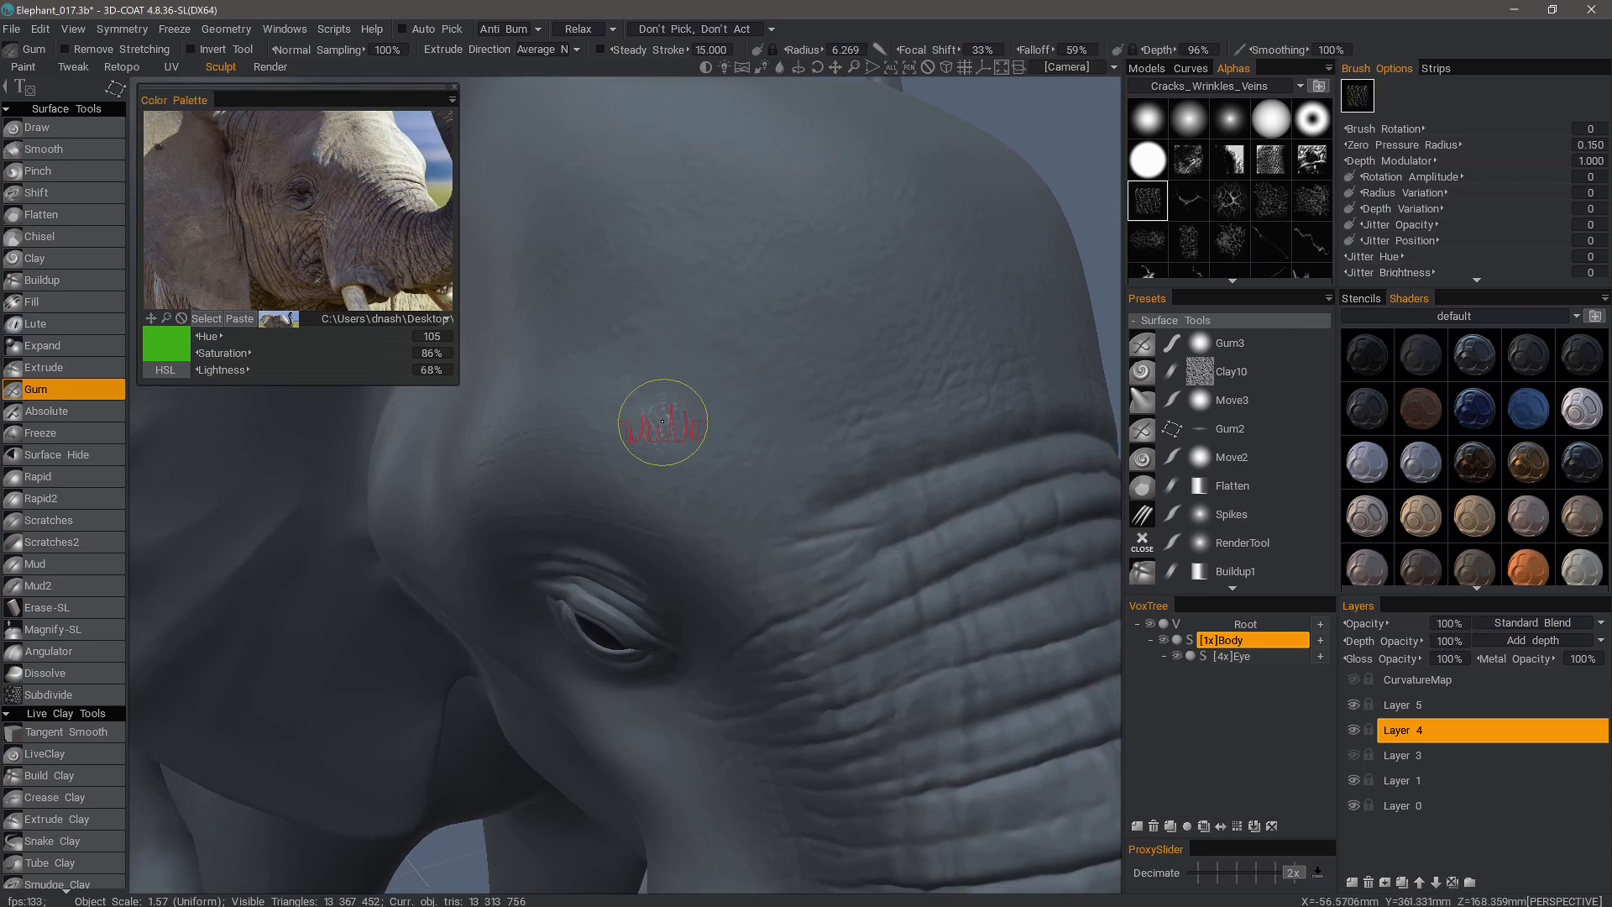
- Set the brush depth to 15% and stamp cracked skin onto the forehead above the eye
click(1194, 50)
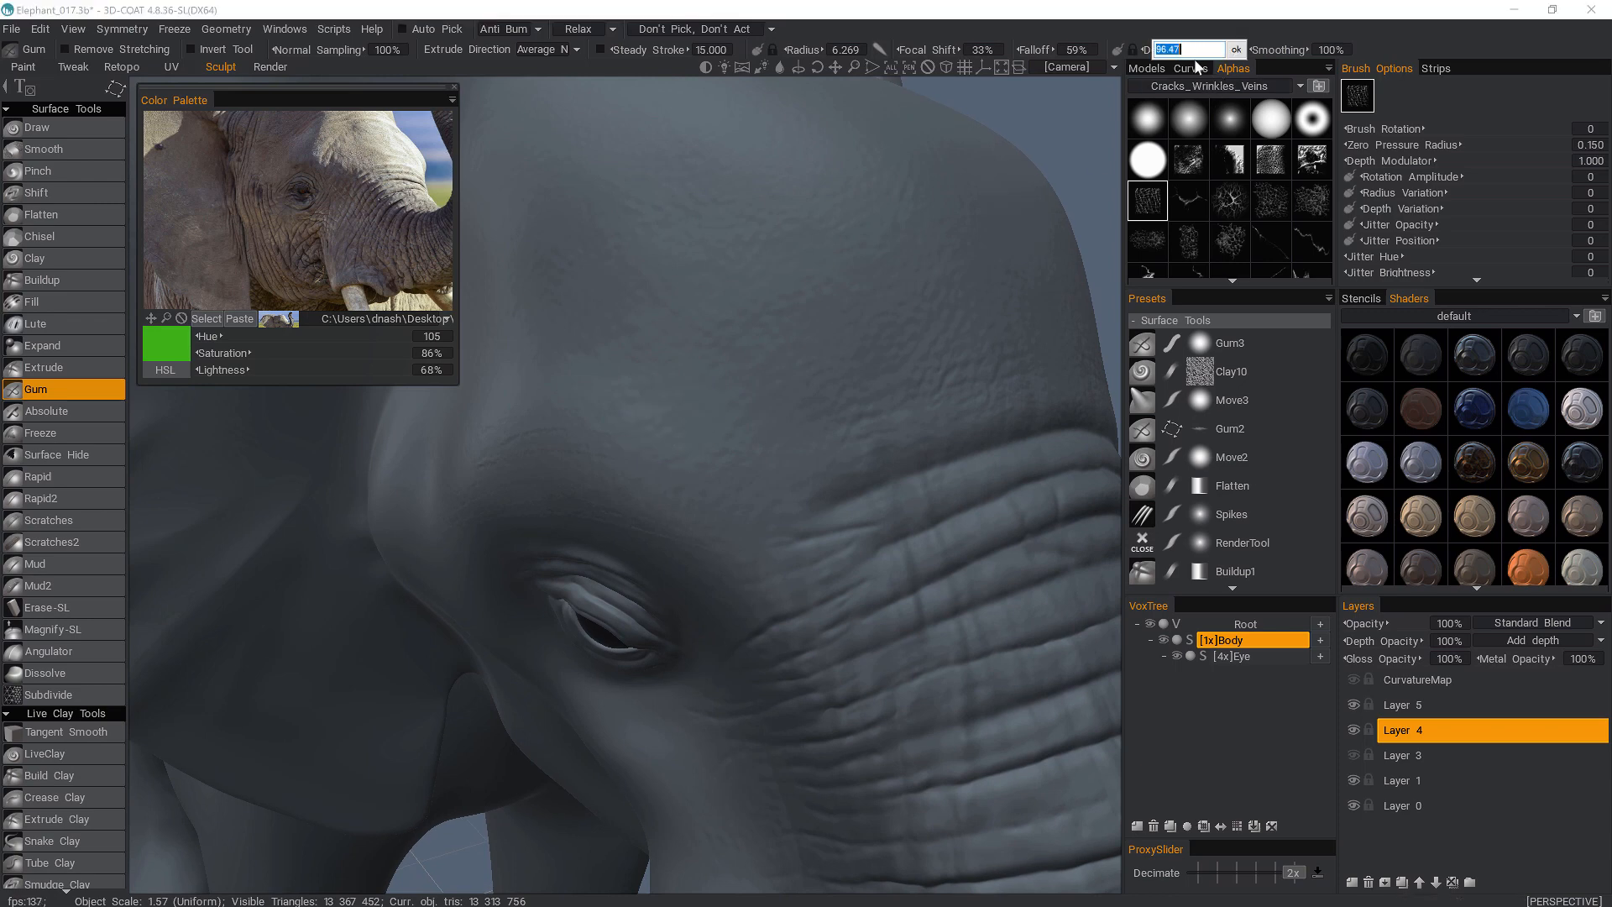
text(15)
key(Return)
mouse_move(663, 402)
right_down()
mouse_move(746, 402)
mouse_move(782, 436)
right_up()
- Pick another crack pattern from the alphas and paint more cracked skin across the forehead
scroll(1211, 229, down, 3)
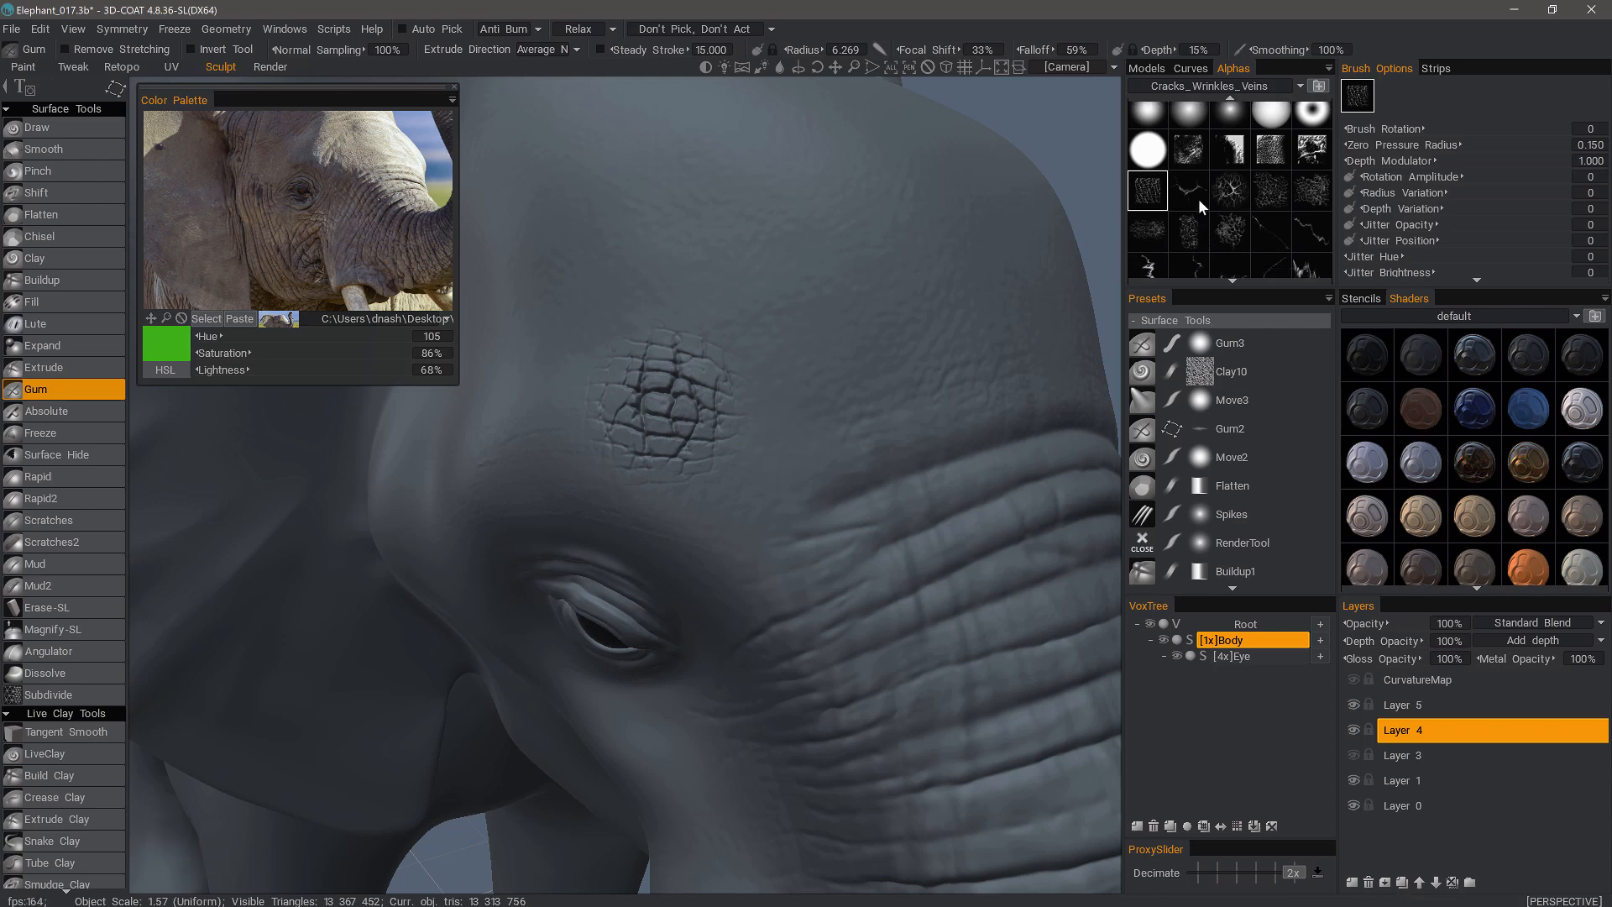
scroll(1175, 252, down, 5)
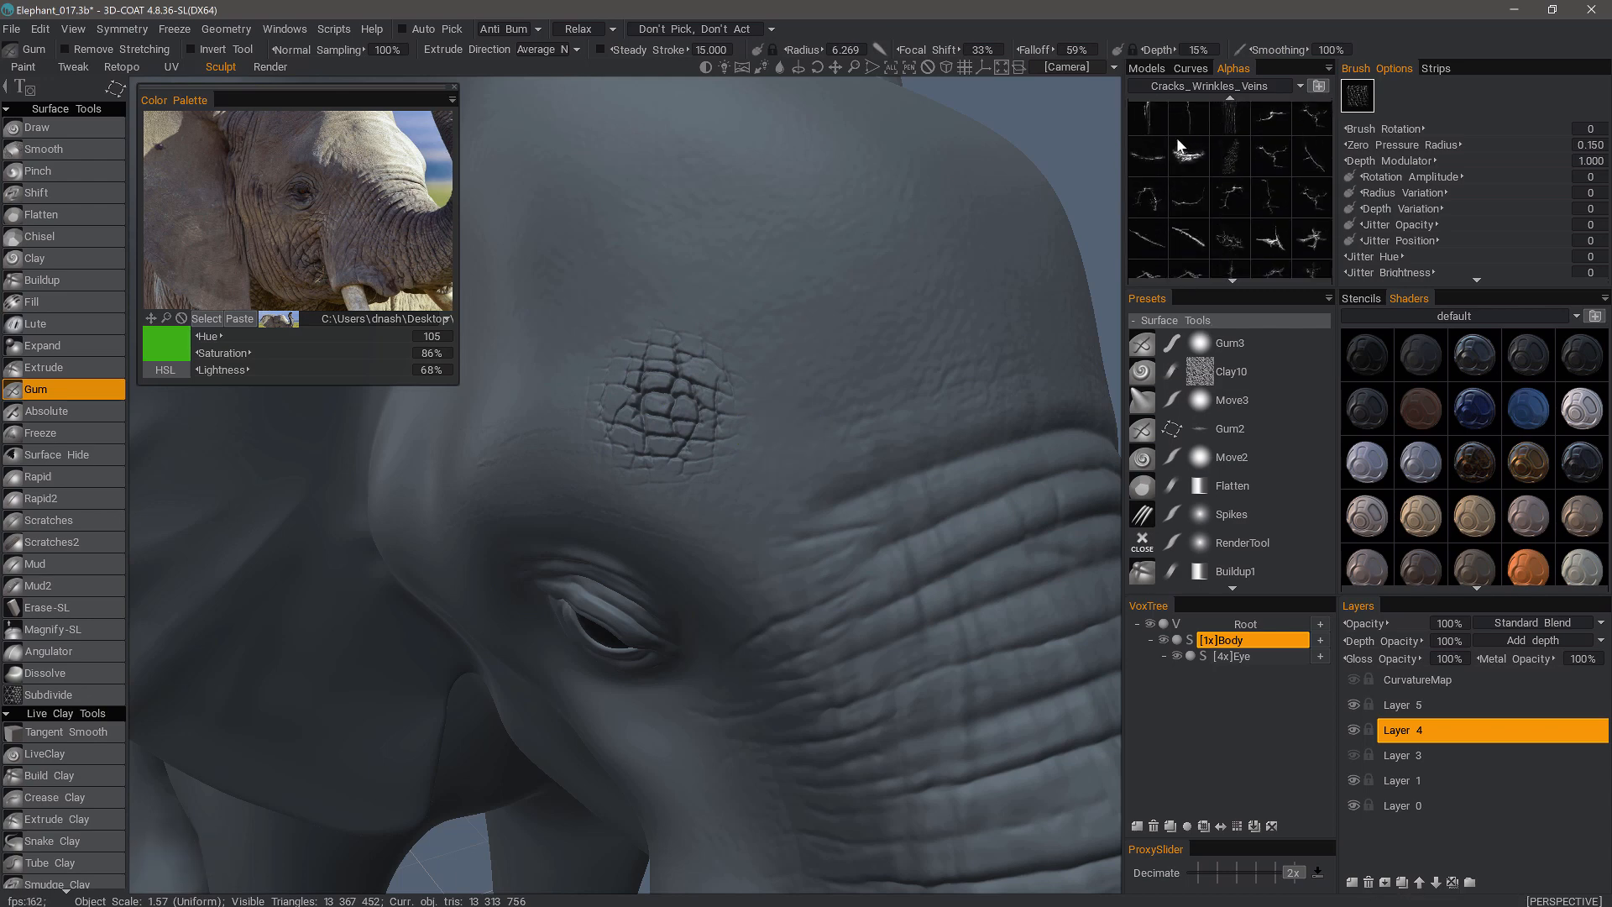
scroll(1167, 228, down, 6)
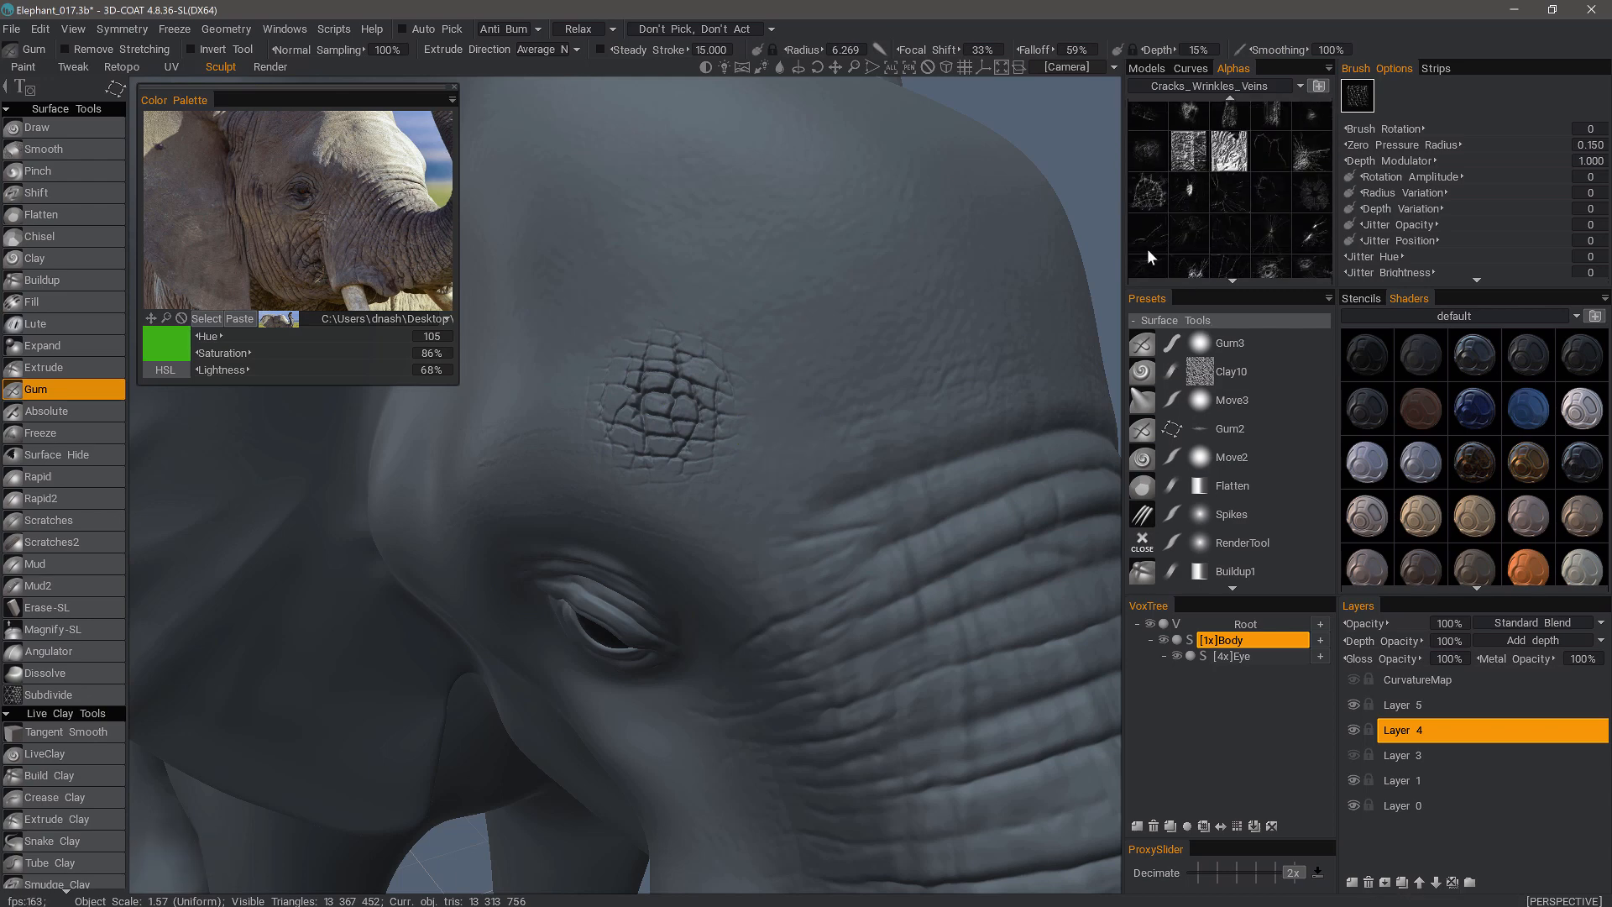
scroll(1153, 242, down, 6)
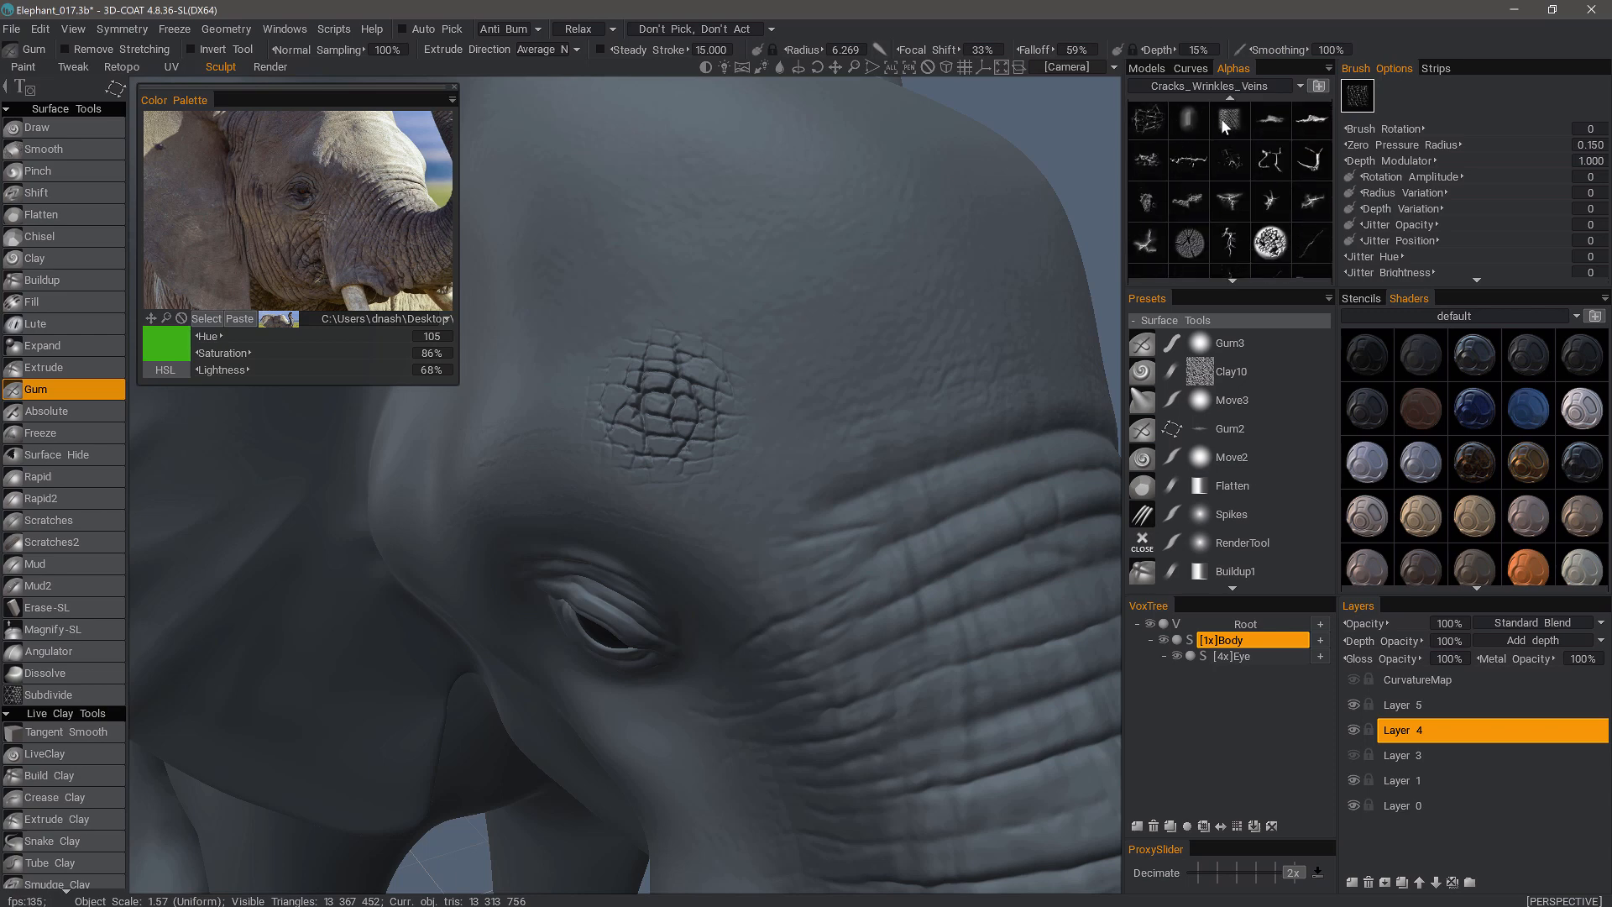
right_drag(549, 392, 563, 392)
alt+drag(770, 442, 1410, 712)
mouse_move(750, 359)
mouse_down()
mouse_move(844, 348)
mouse_move(840, 319)
mouse_move(876, 274)
mouse_up()
mouse_move(880, 537)
alt+mouse_down()
mouse_move(882, 666)
mouse_move(1277, 700)
mouse_move(1329, 748)
mouse_move(1250, 663)
alt+mouse_up()
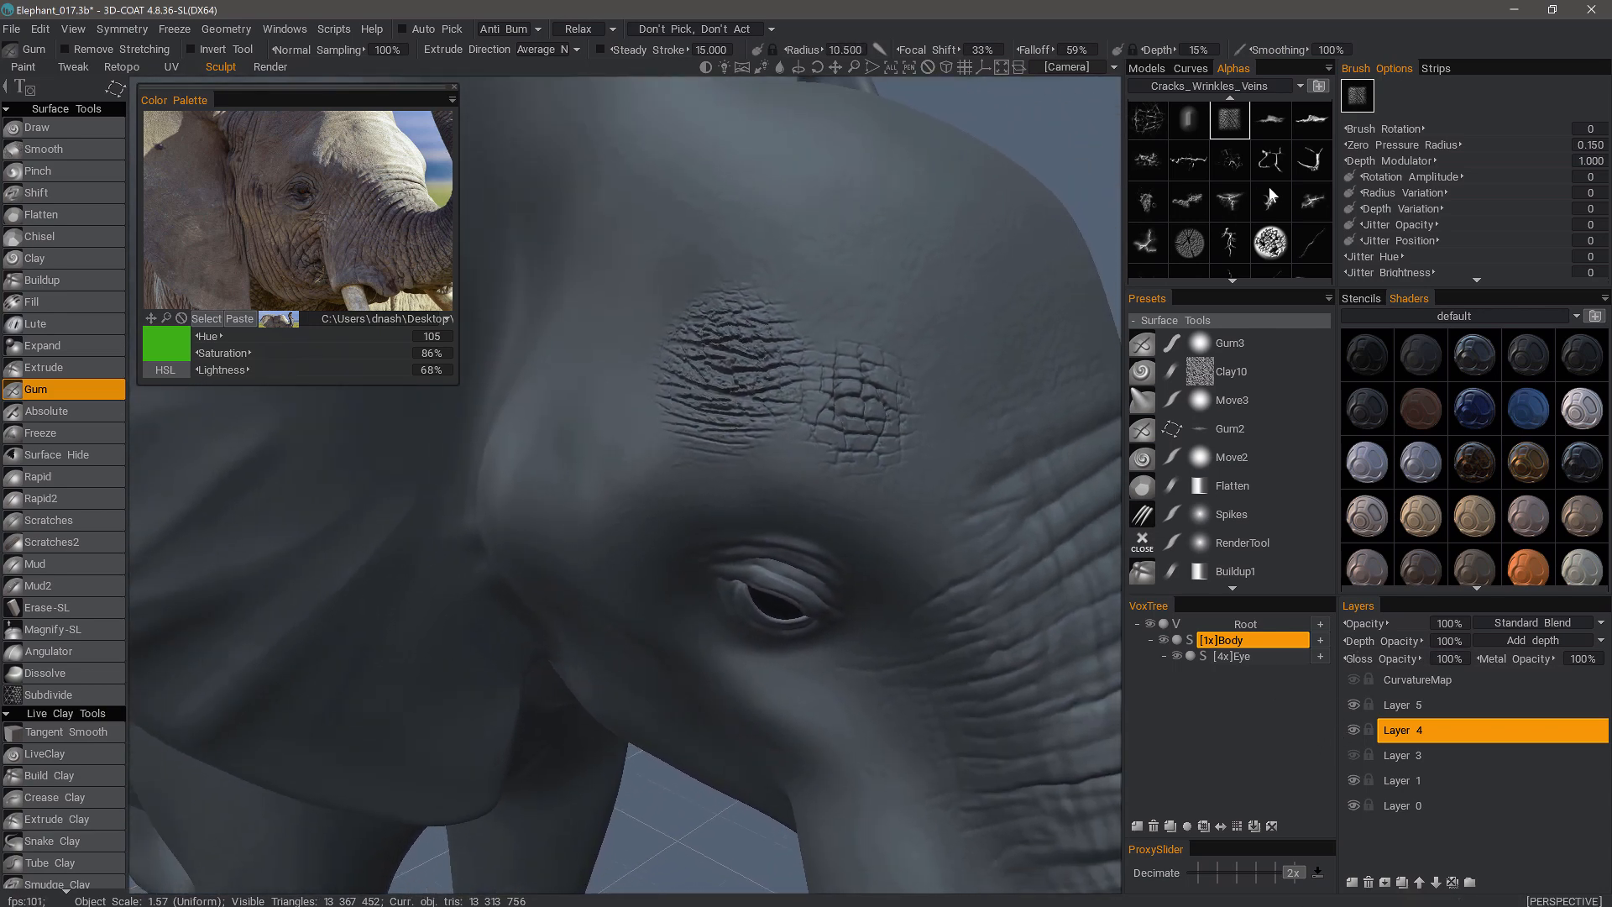
- Switch back to a round alpha, change the stroke mode and pick the Magnify-SL tool
scroll(1201, 206, up, 5)
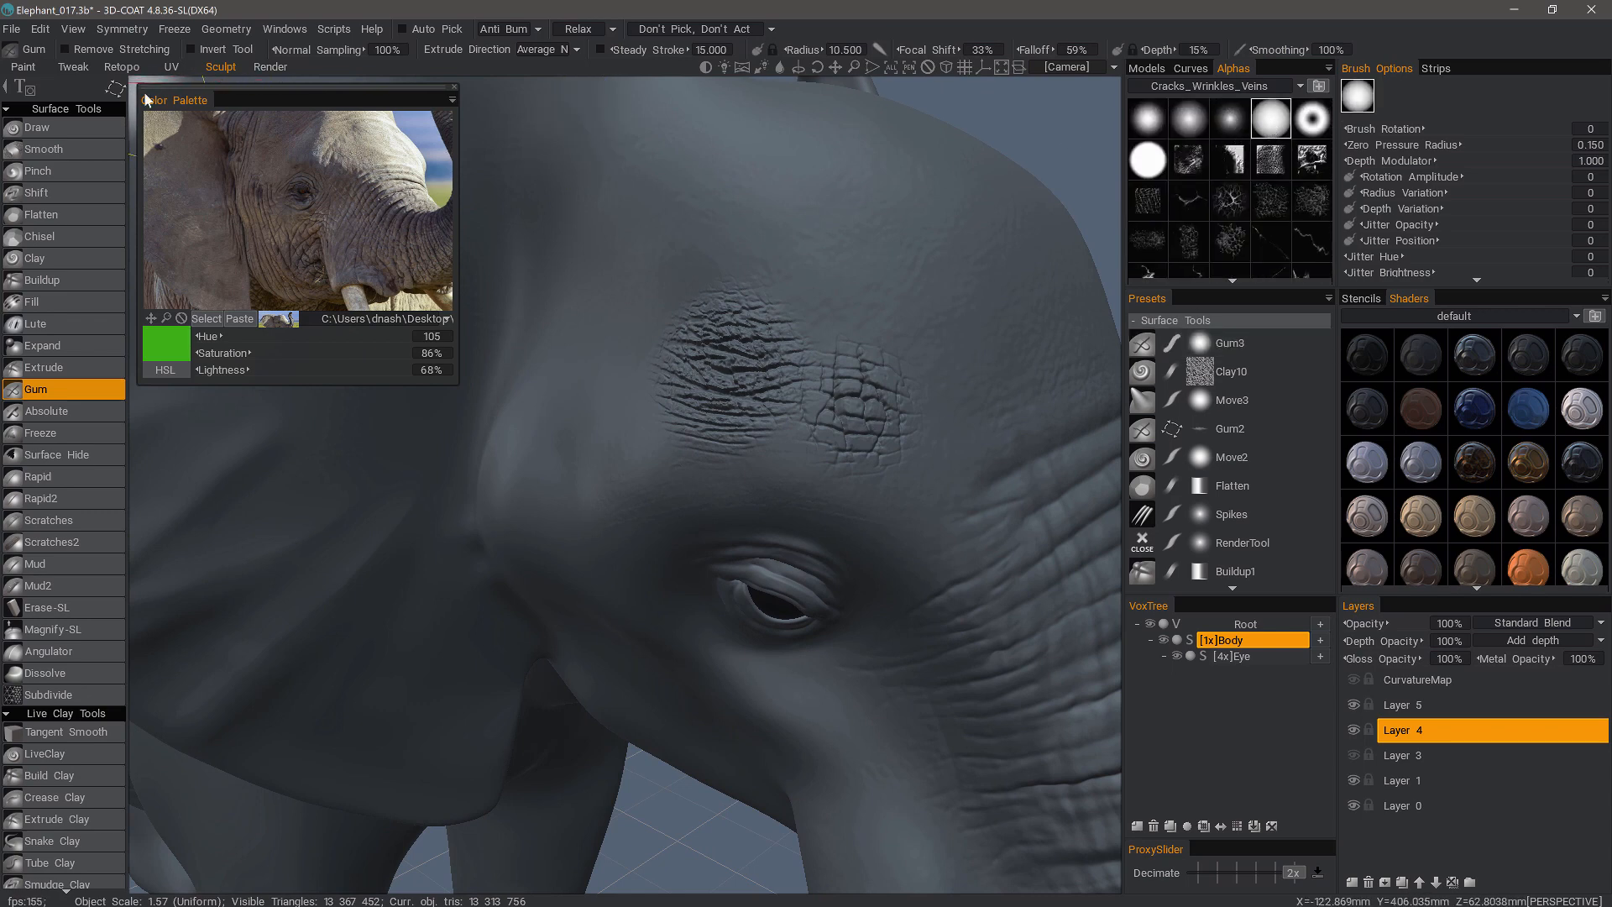
key(e)
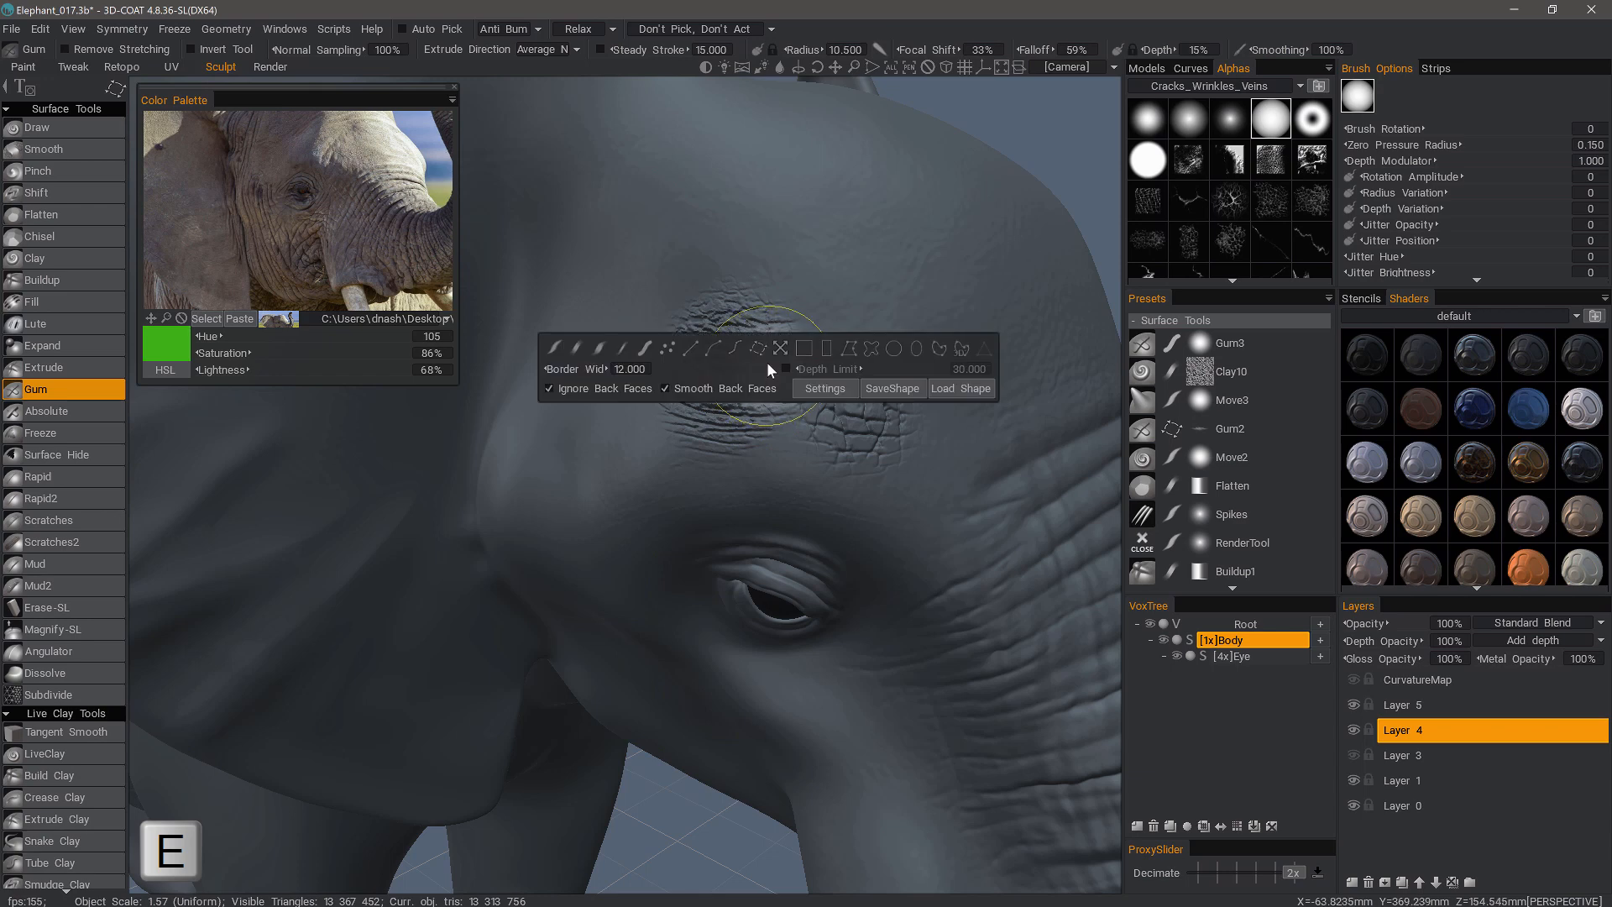
click(577, 349)
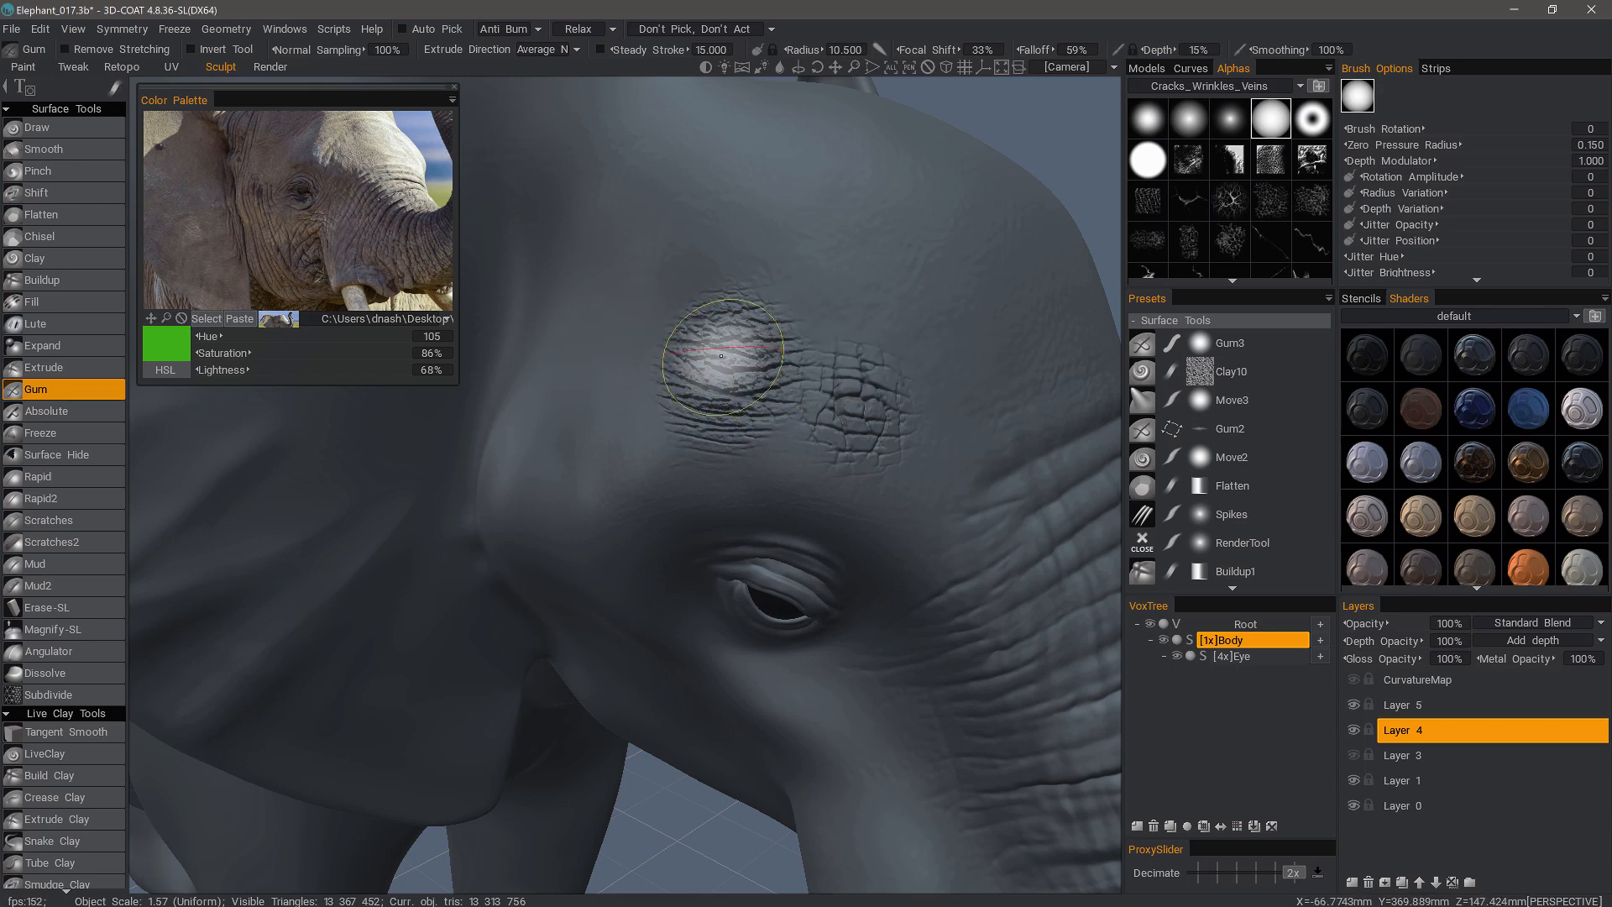
key(e)
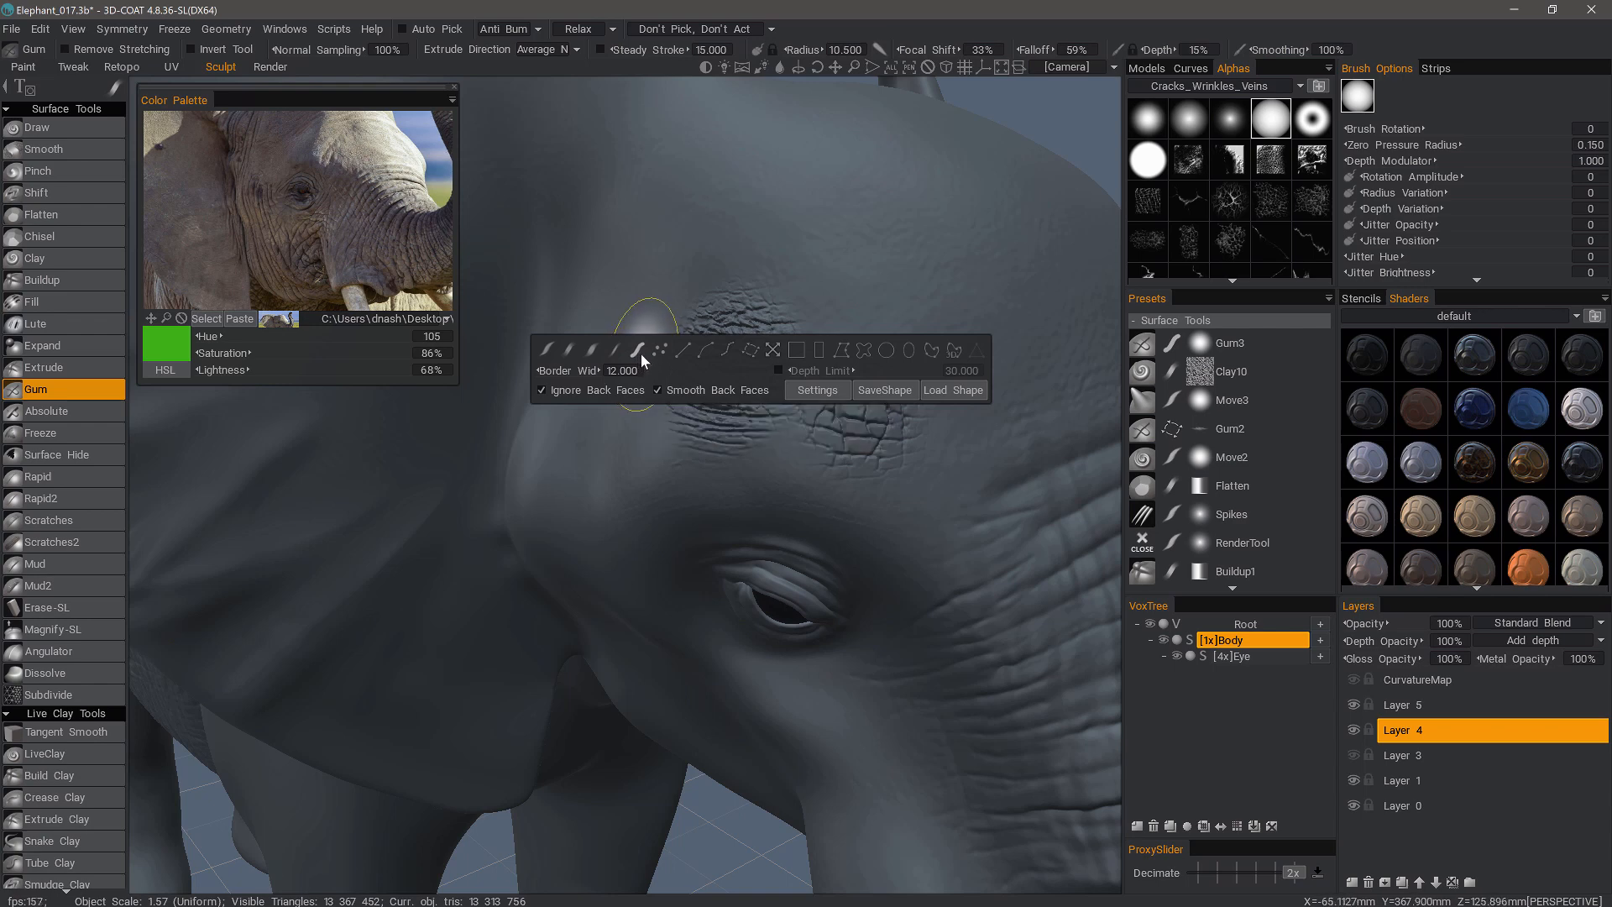
click(569, 353)
alt+drag(777, 224, 688, 327)
alt+drag(793, 369, 856, 314)
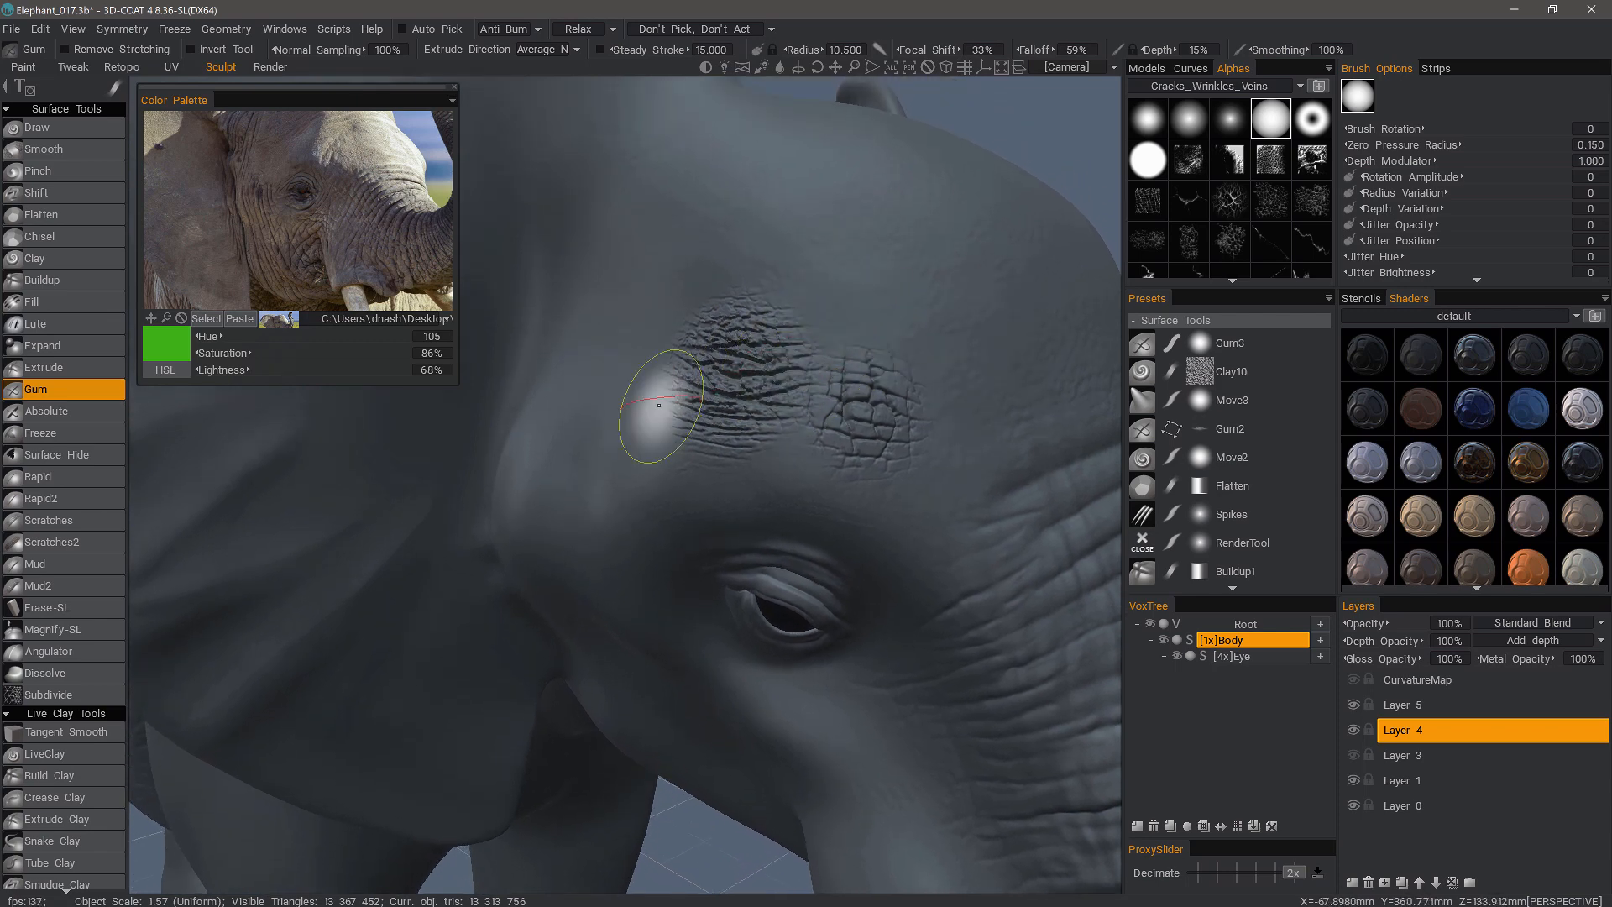
click(61, 637)
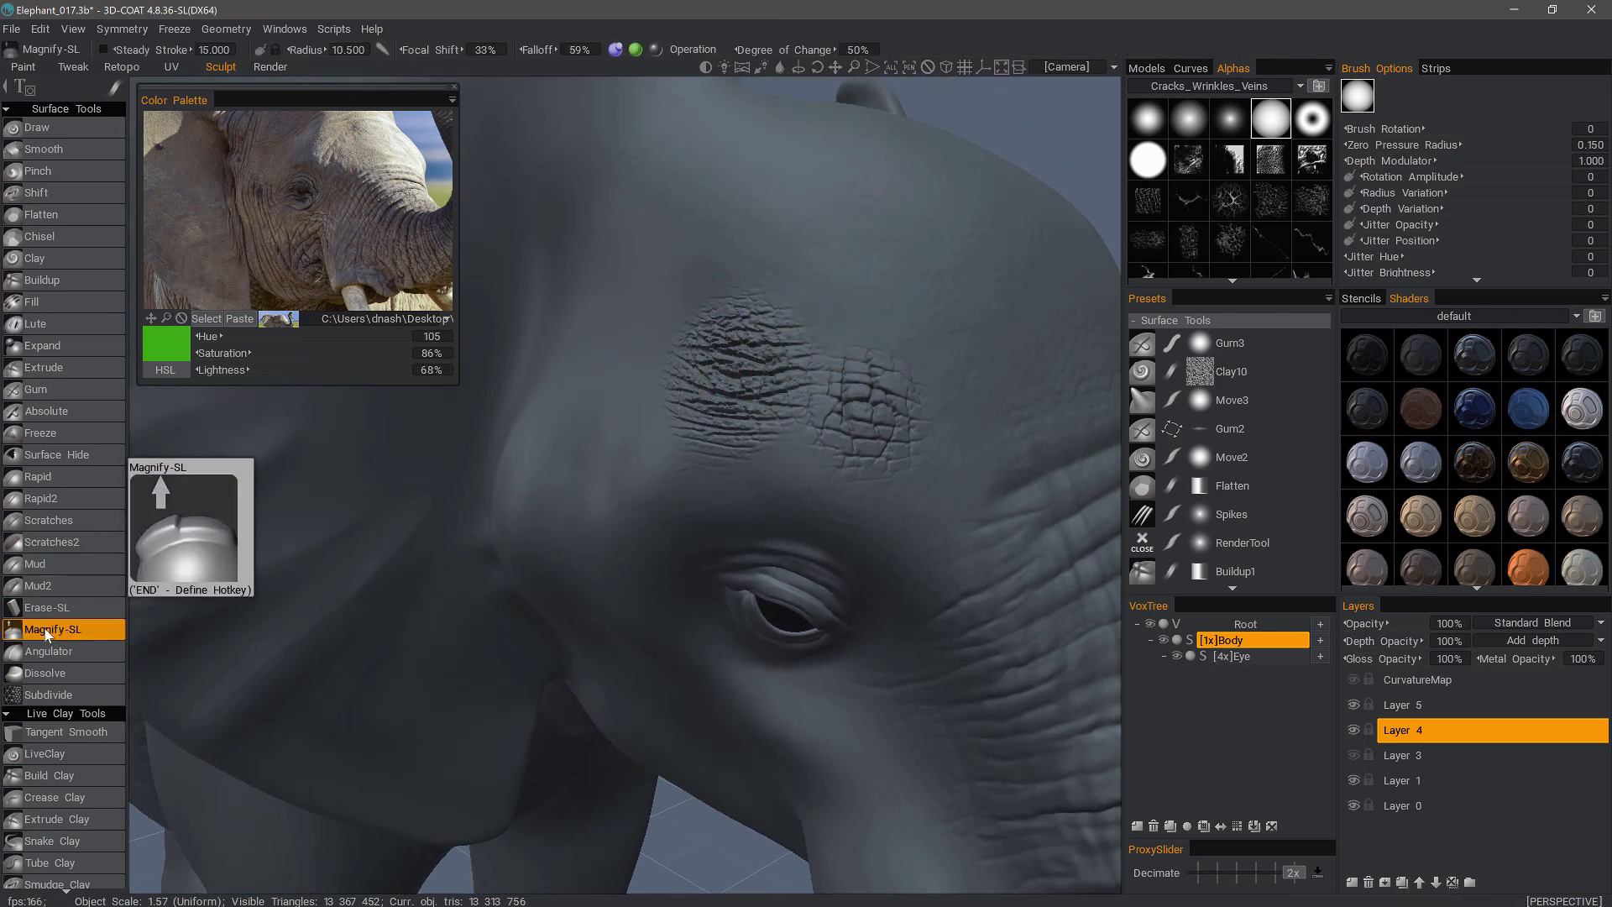
- Magnify the forehead cracks with Magnify-SL strokes, reducing the brush radius to about 8.7
alt+drag(672, 332, 619, 338)
mouse_move(756, 395)
alt+right_down()
mouse_move(798, 370)
mouse_move(849, 251)
alt+right_up()
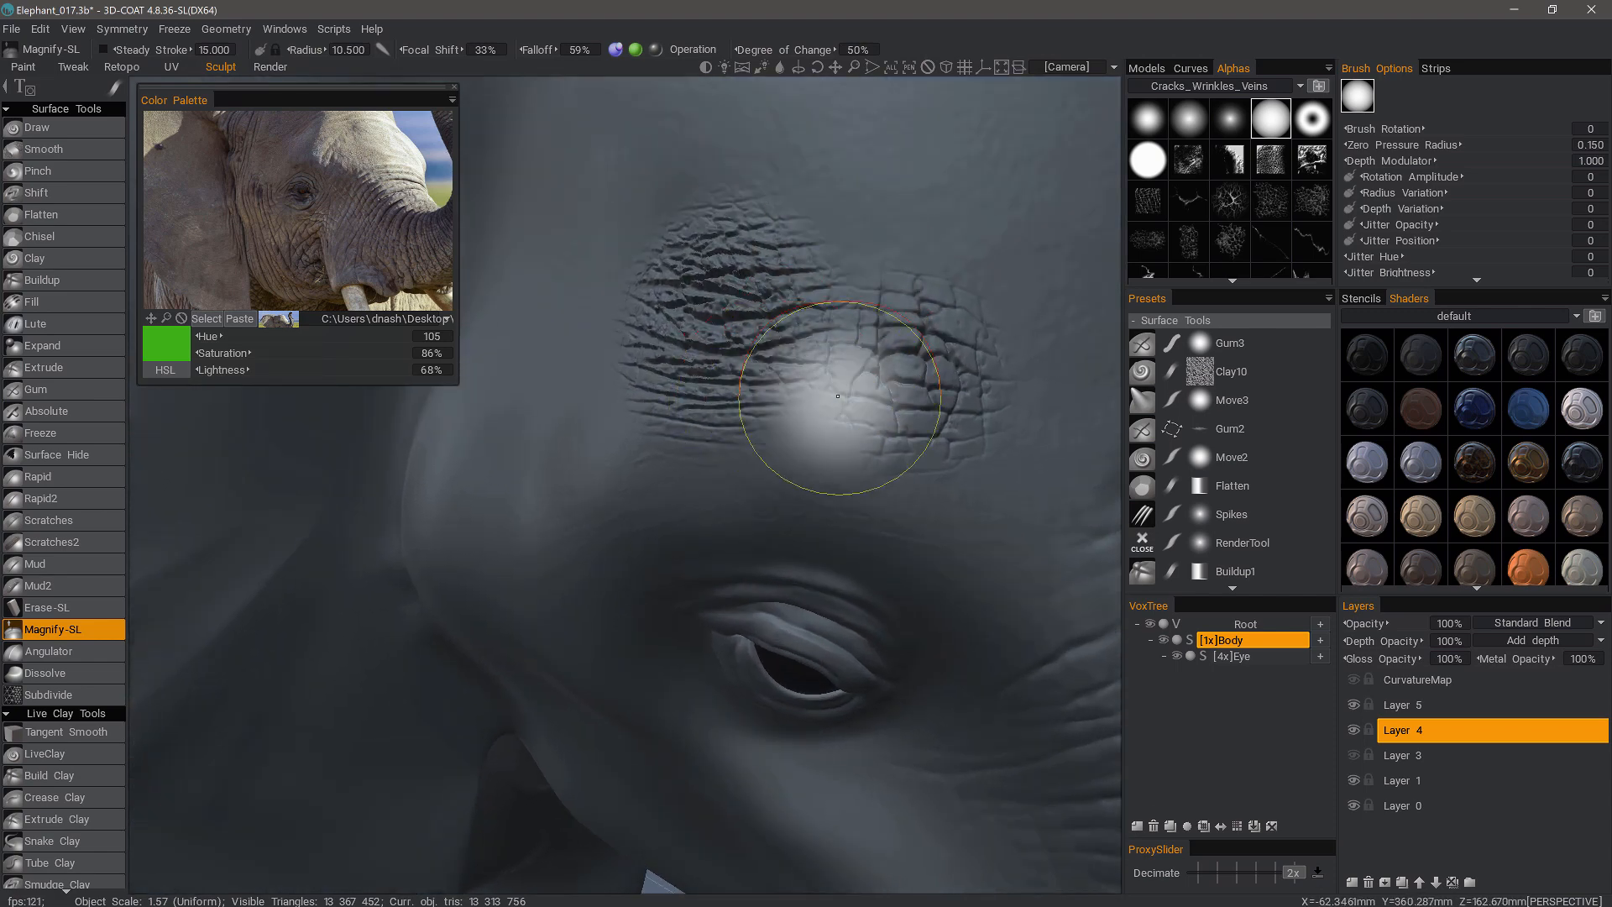
alt+right_drag(837, 395, 830, 427)
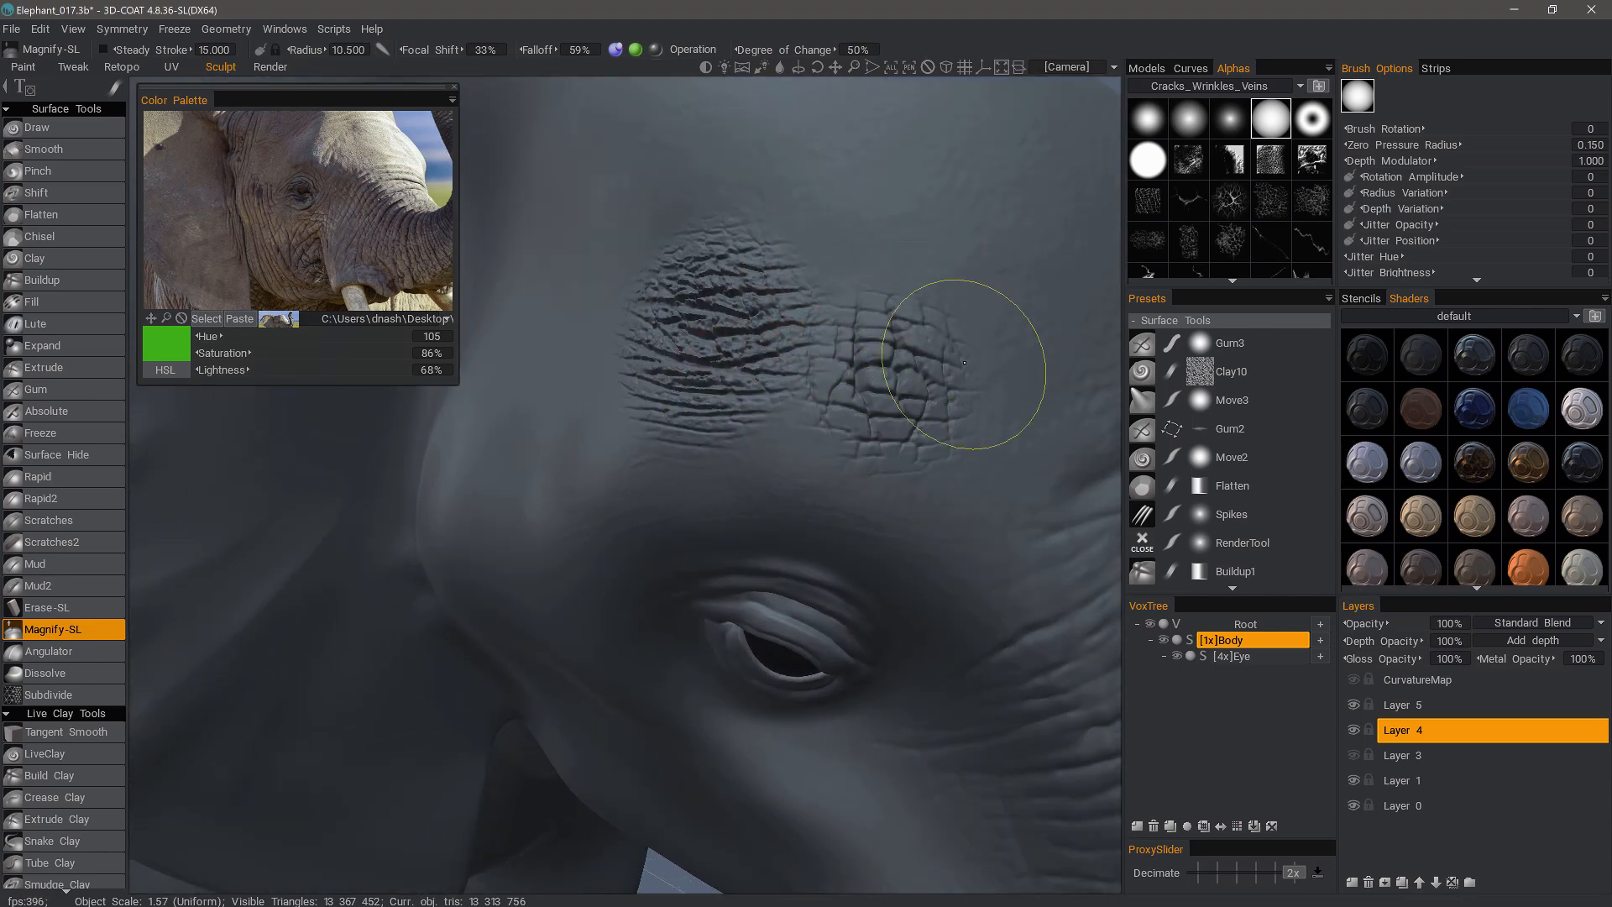
mouse_move(845, 475)
mouse_down()
mouse_move(901, 374)
mouse_move(897, 340)
mouse_move(909, 348)
mouse_move(885, 378)
mouse_move(921, 415)
mouse_up()
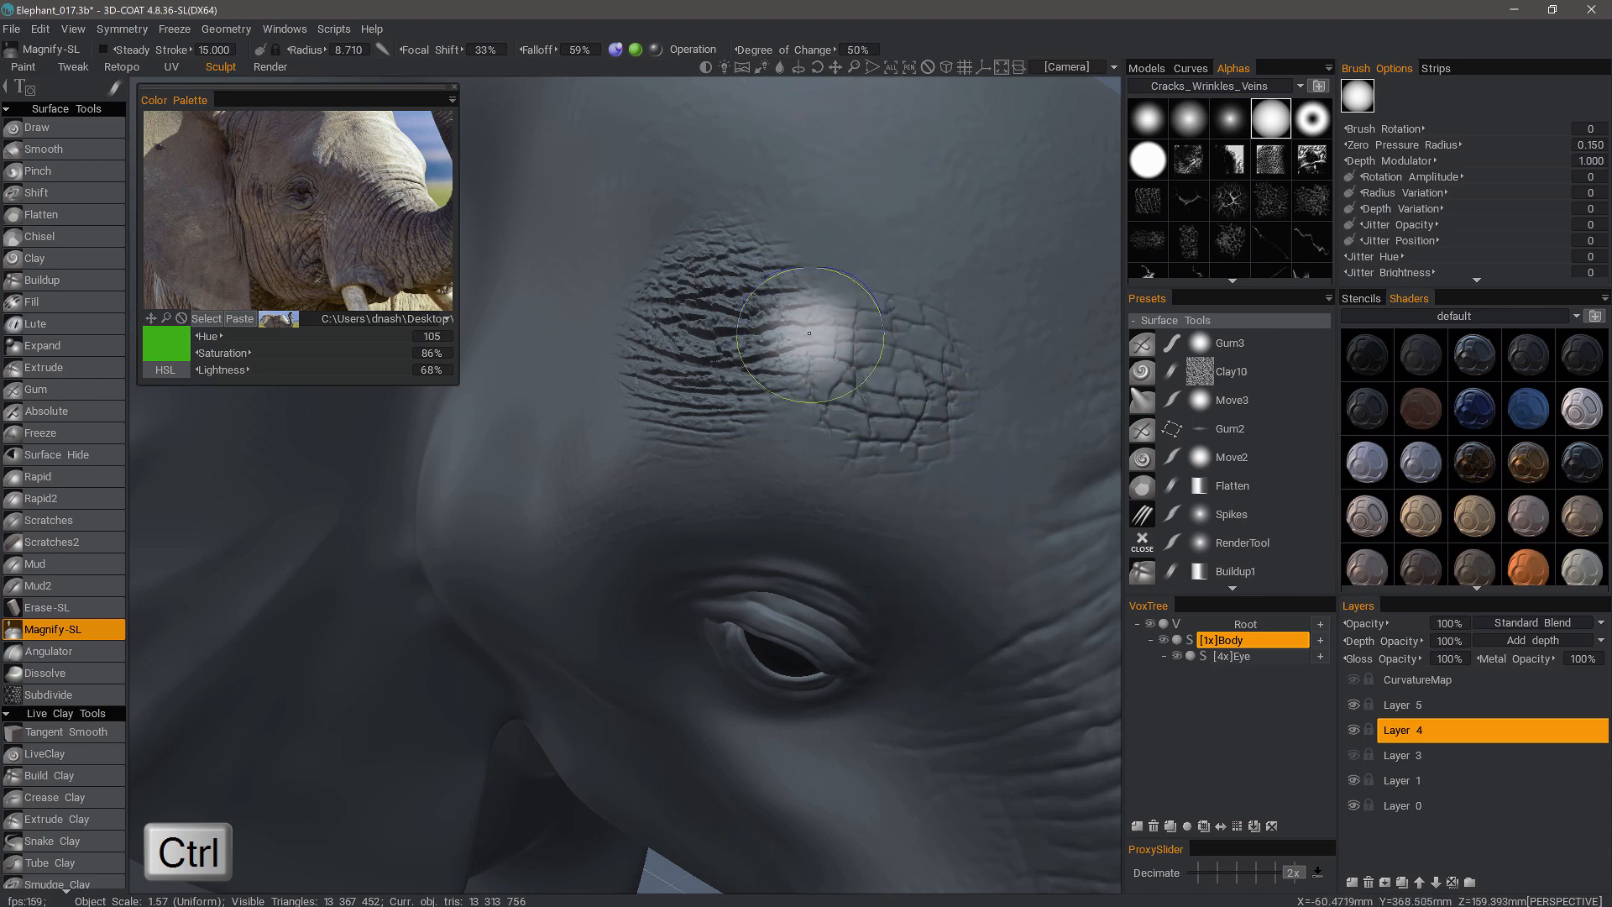
mouse_move(808, 284)
ctrl+mouse_down()
mouse_move(771, 408)
mouse_move(800, 339)
ctrl+mouse_up()
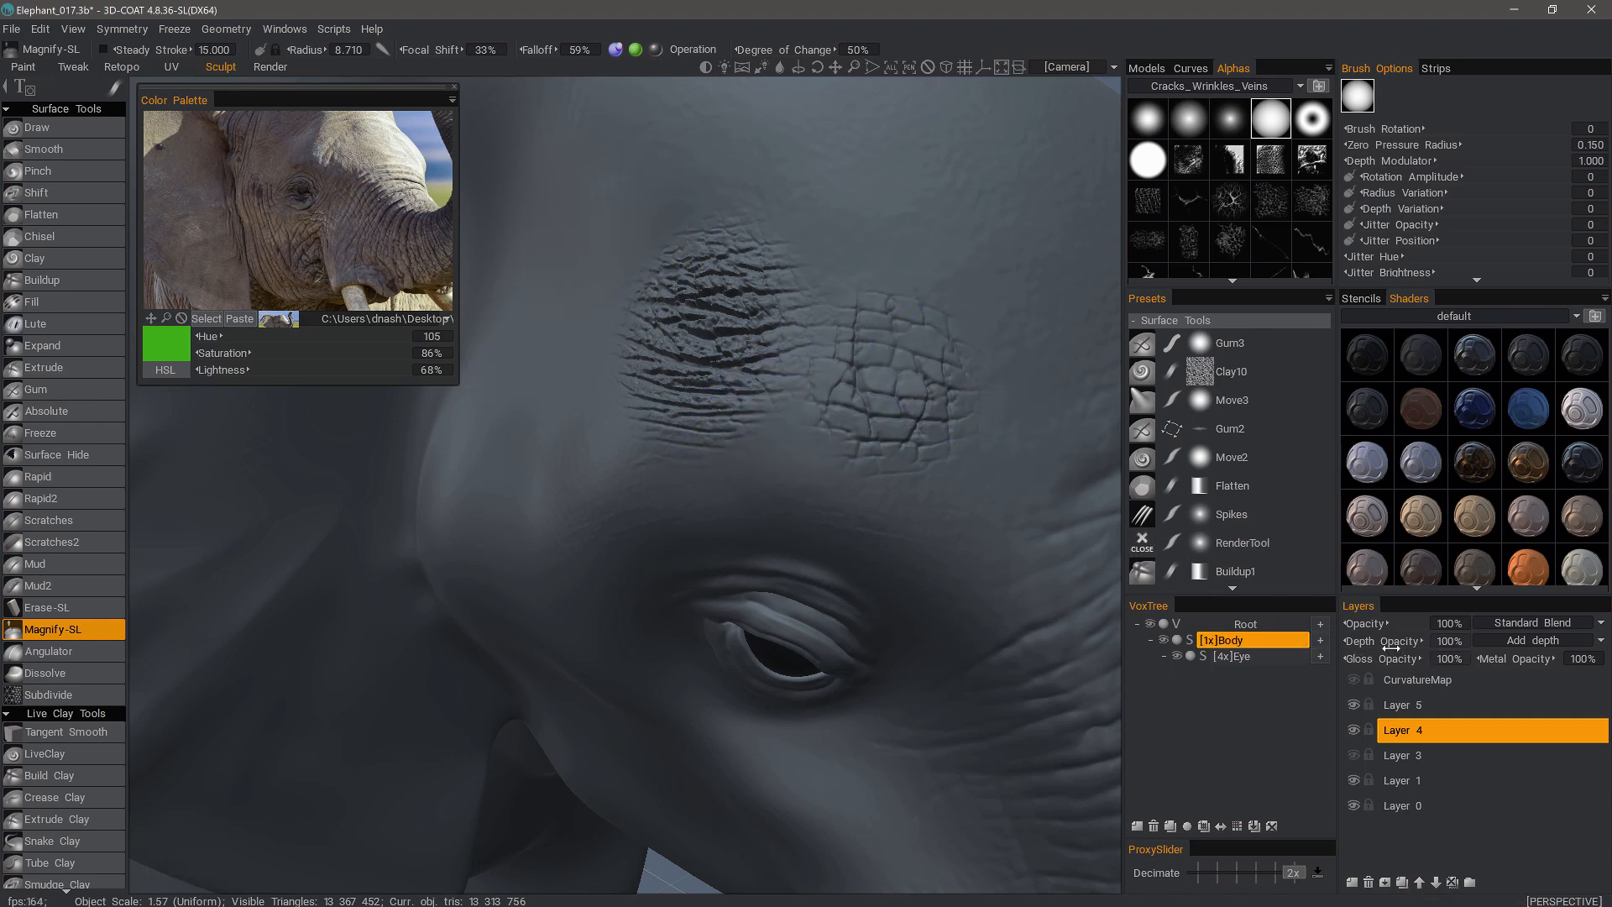
- Lower Layer 4's depth opacity to 78% and magnify another patch of cracks
drag(1360, 642, 1349, 640)
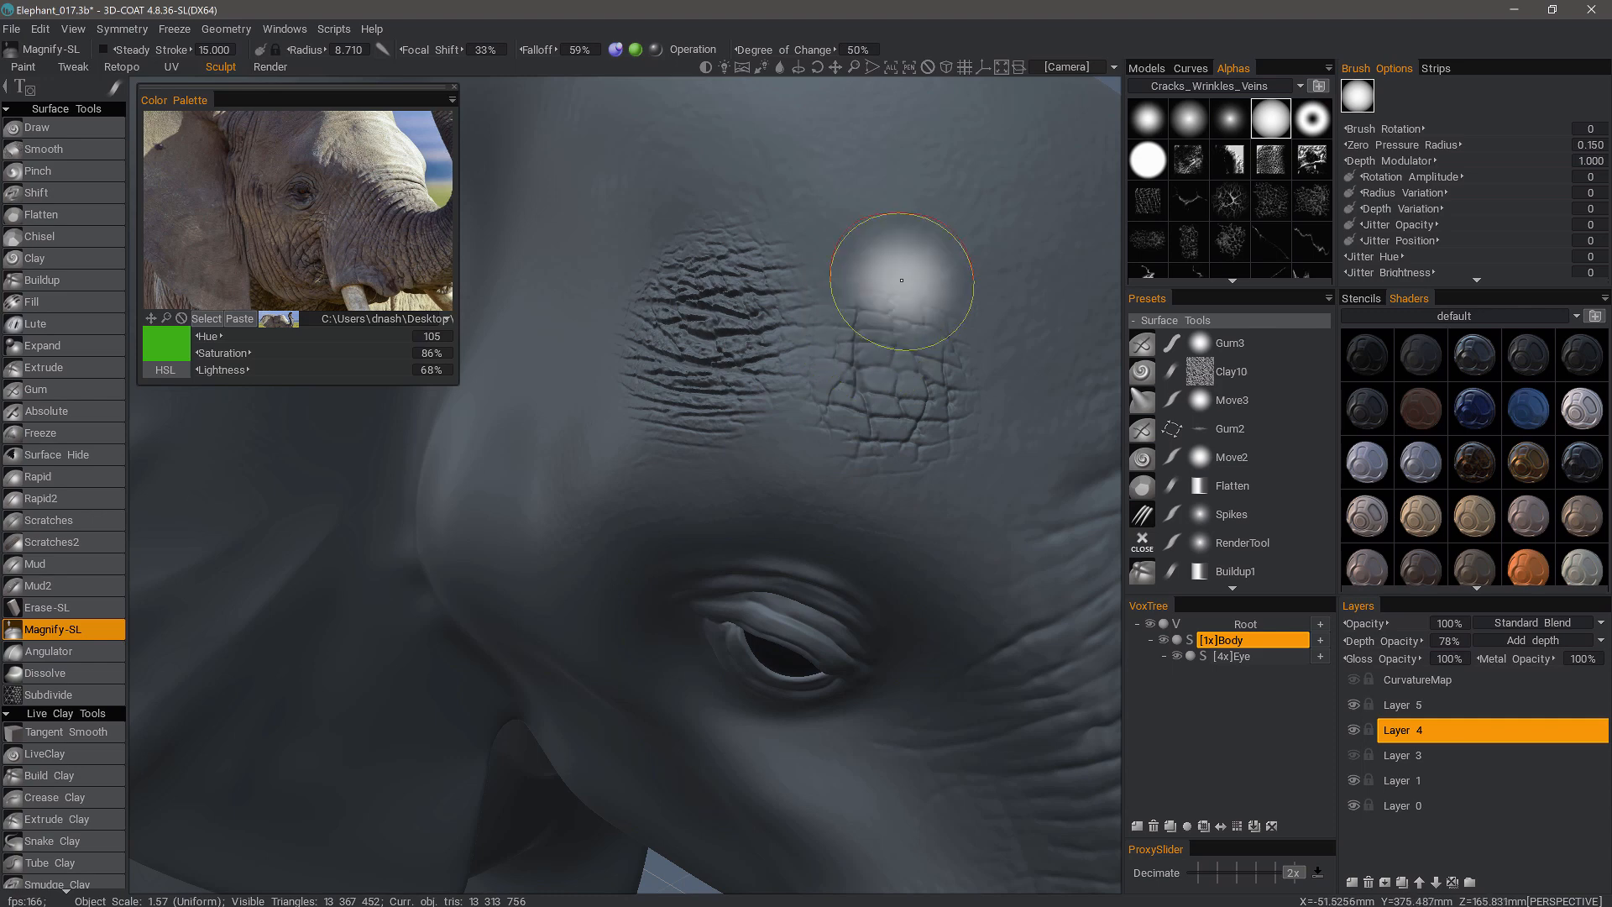
drag(874, 332, 870, 360)
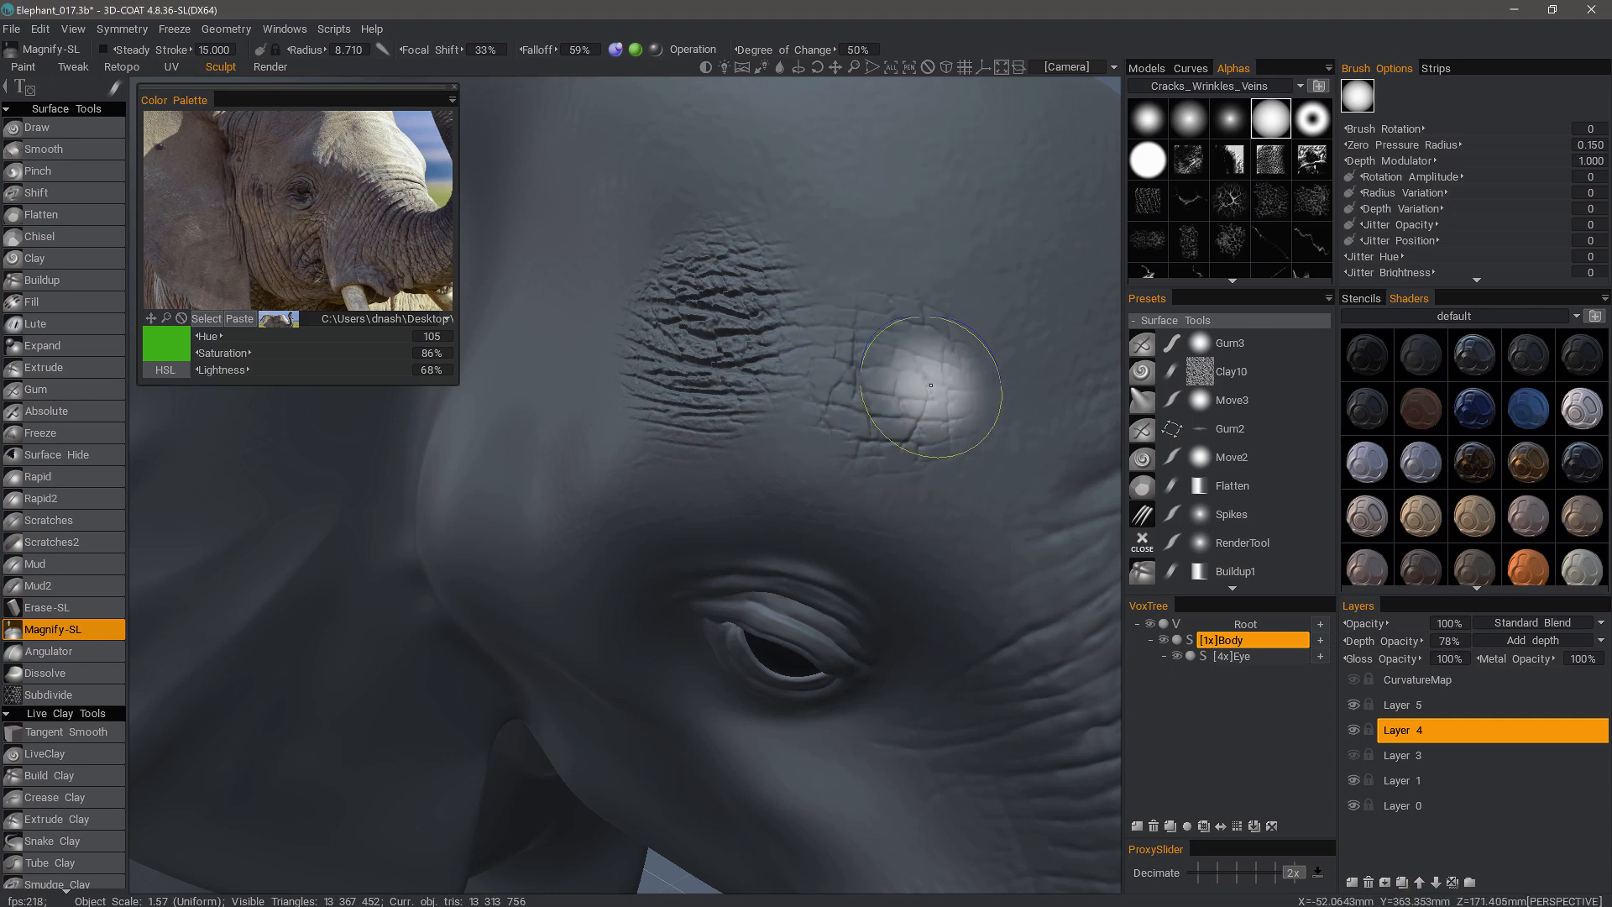
- Magnify the cracks on the upper forehead with several Magnify-SL strokes
mouse_move(862, 464)
ctrl+mouse_down()
mouse_move(963, 398)
mouse_move(923, 388)
ctrl+mouse_up()
mouse_move(897, 305)
ctrl+mouse_down()
mouse_move(858, 389)
mouse_move(867, 405)
ctrl+mouse_up()
mouse_move(870, 403)
ctrl+mouse_down()
mouse_move(853, 367)
mouse_move(833, 401)
ctrl+mouse_up()
mouse_move(934, 305)
ctrl+mouse_down()
mouse_move(886, 458)
mouse_move(851, 332)
mouse_move(827, 387)
ctrl+mouse_up()
mouse_move(765, 460)
ctrl+mouse_down()
mouse_move(737, 432)
mouse_move(663, 427)
ctrl+mouse_up()
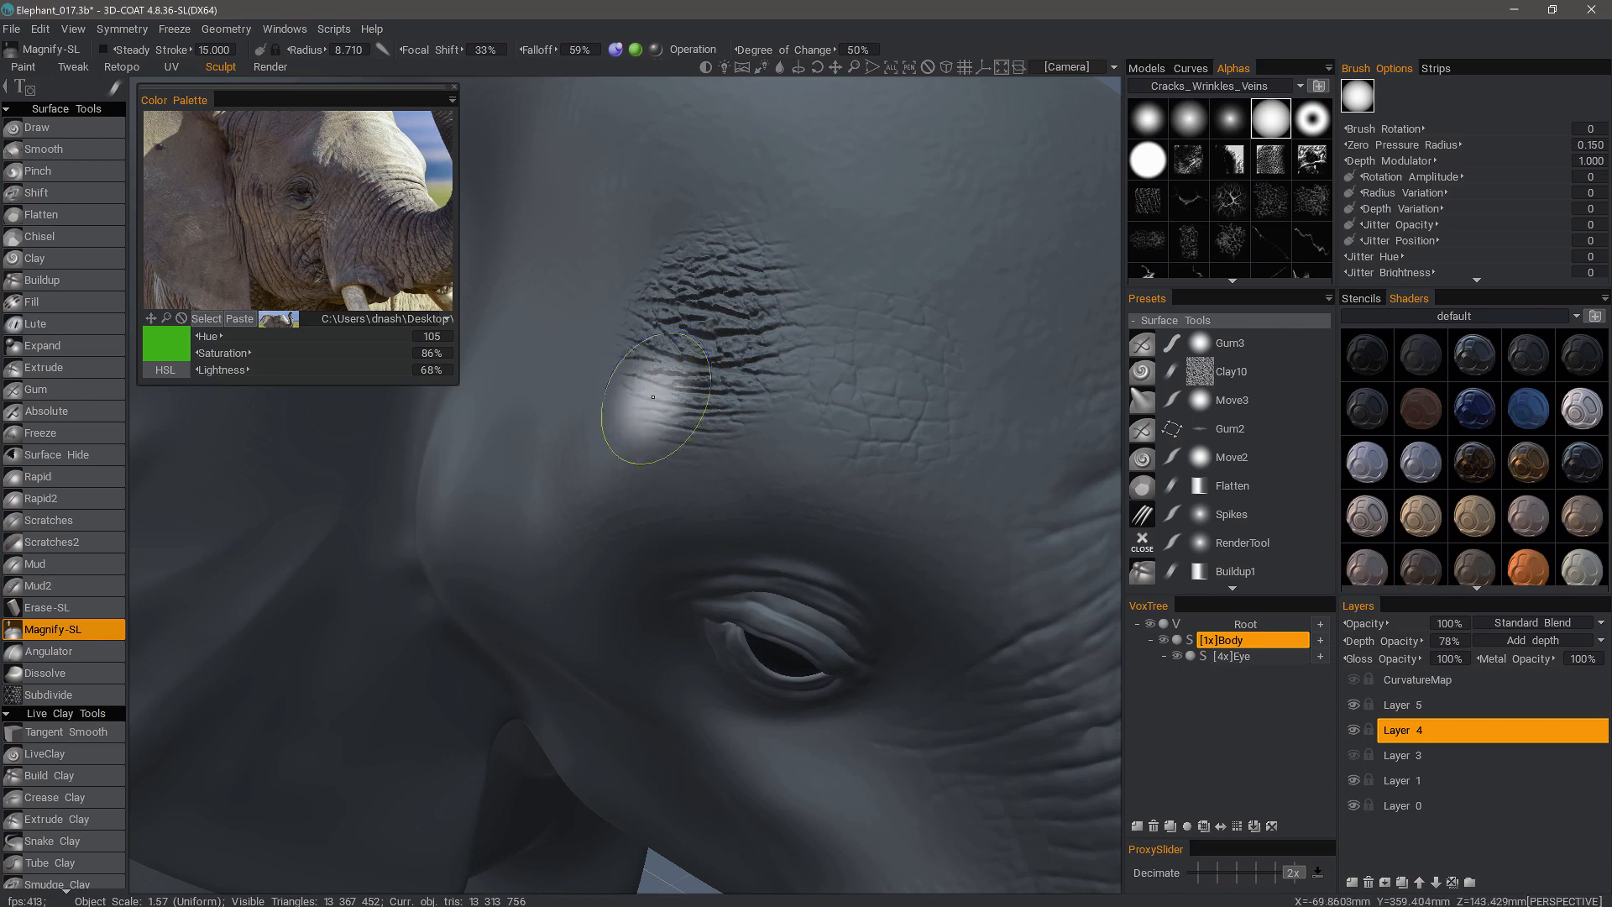
- Continue magnifying the cracks toward the left edge of the cracked forehead patch
mouse_move(795, 393)
ctrl+mouse_down()
mouse_move(635, 415)
mouse_move(644, 403)
ctrl+mouse_up()
ctrl+drag(805, 343, 680, 405)
mouse_move(768, 316)
ctrl+mouse_down()
mouse_move(786, 322)
mouse_move(672, 315)
ctrl+mouse_up()
ctrl+drag(791, 290, 695, 242)
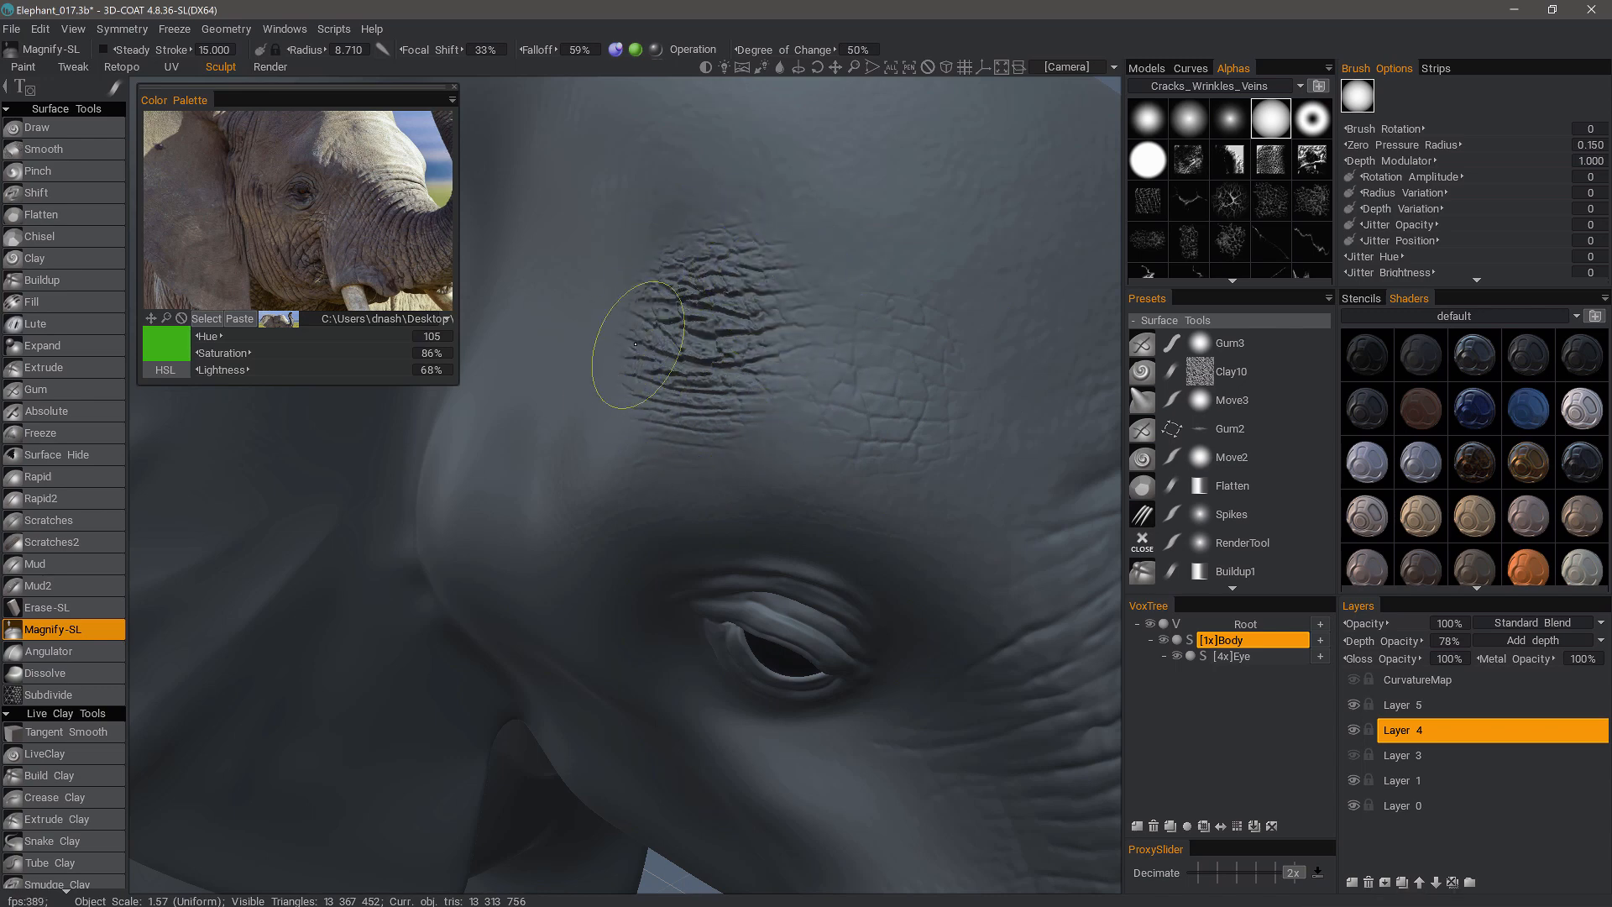
mouse_move(646, 357)
mouse_down()
mouse_move(678, 272)
mouse_move(697, 342)
mouse_up()
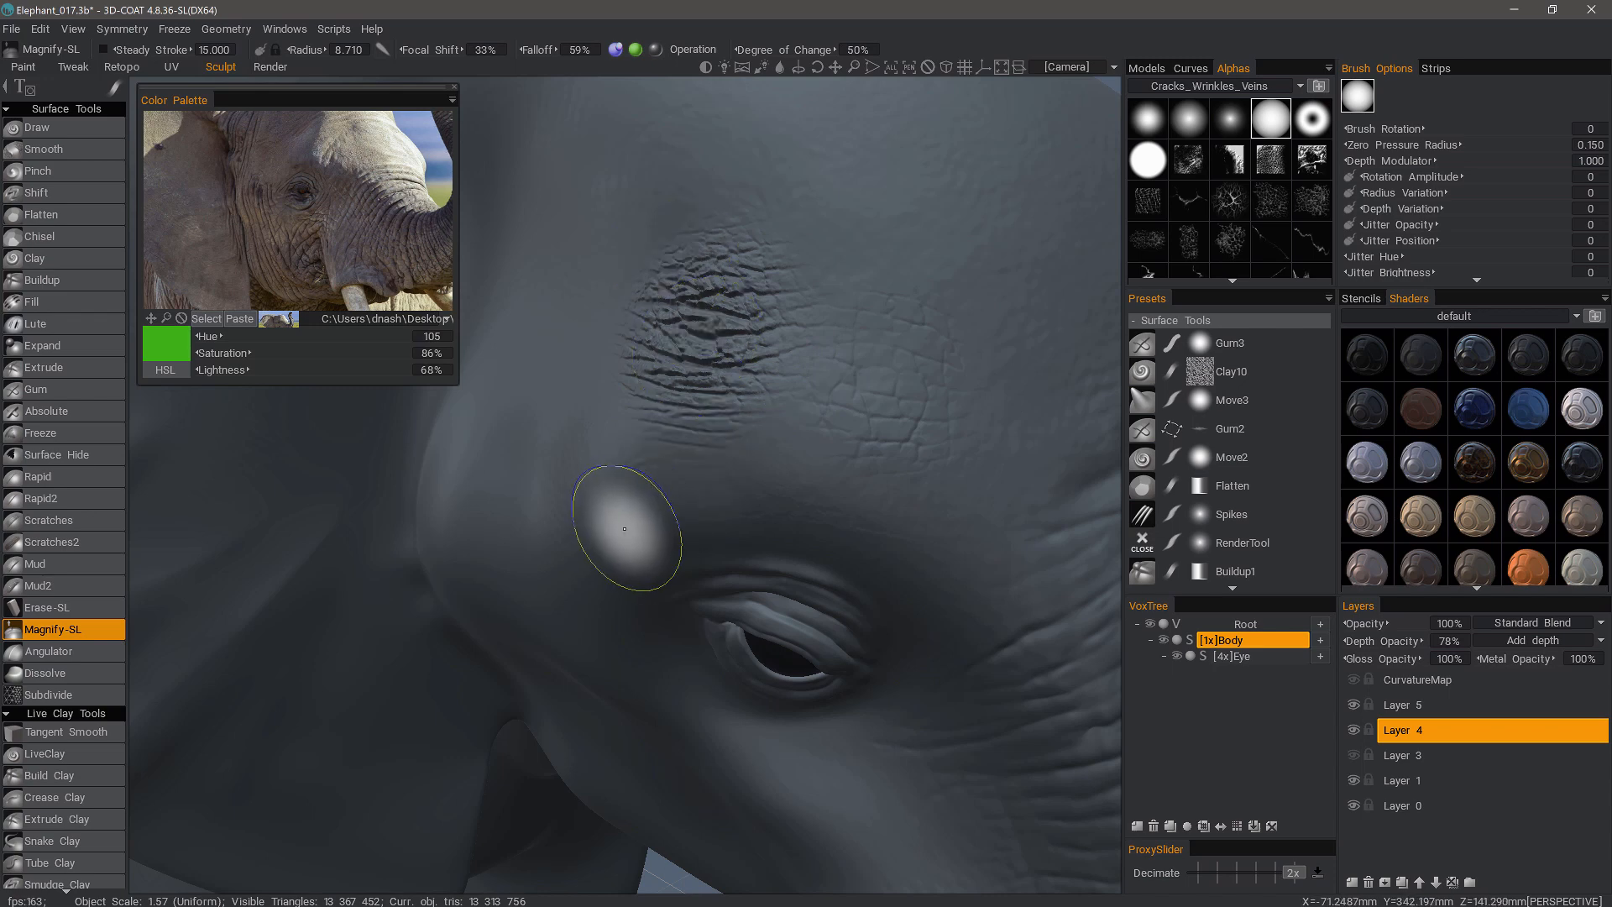
- In the Paint room, set the magnify tool's option to Reduction
click(23, 69)
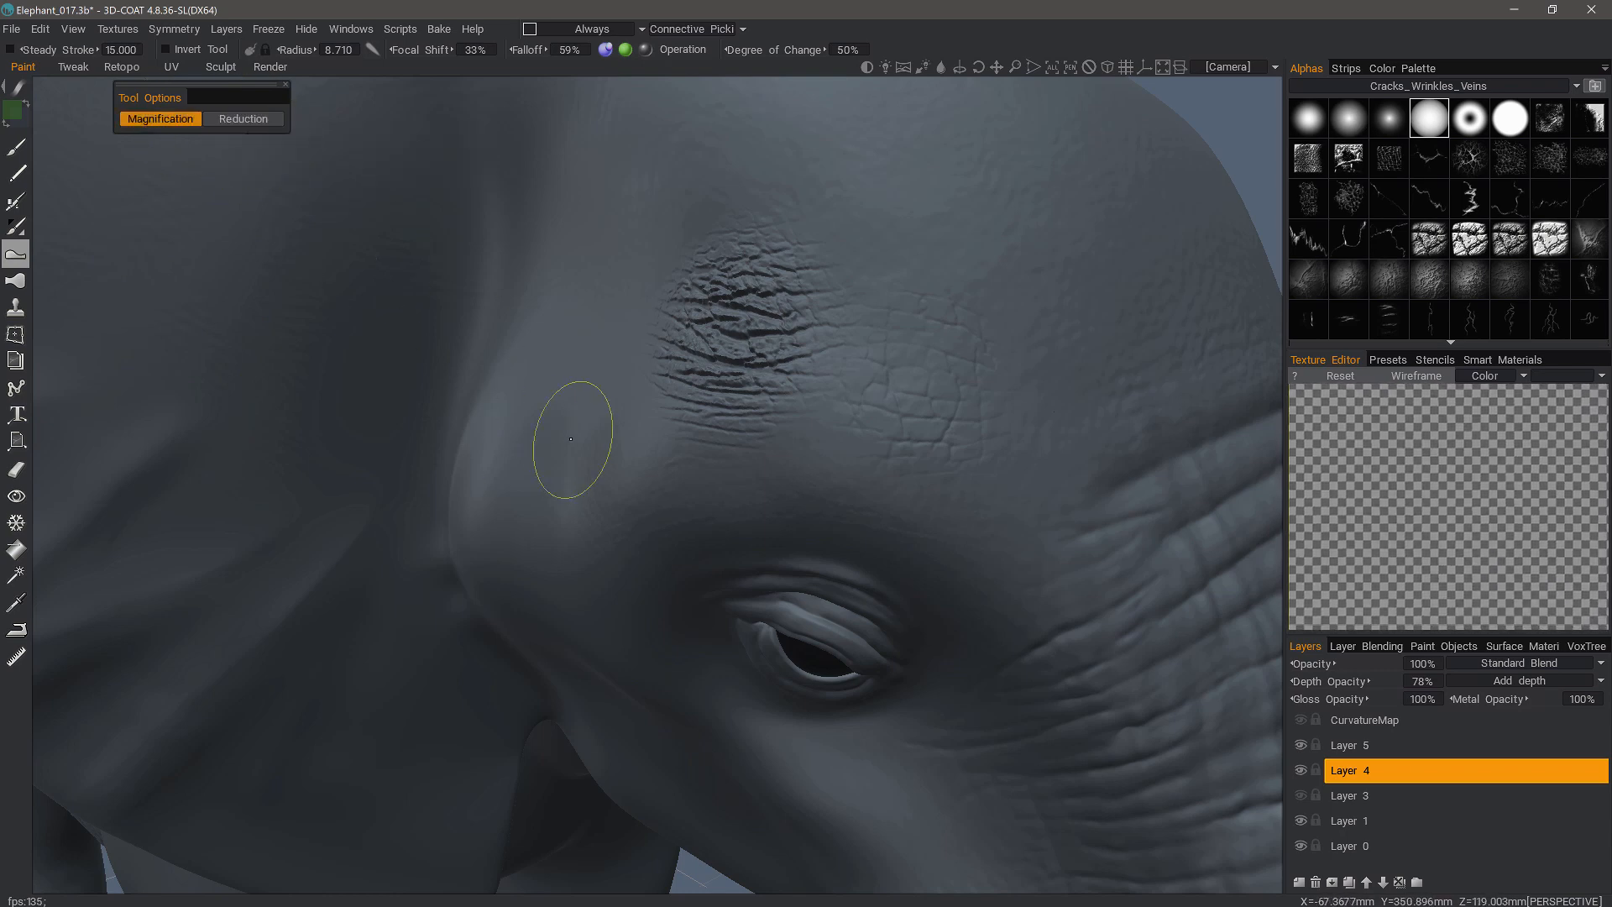
alt+drag(174, 37, 365, 200)
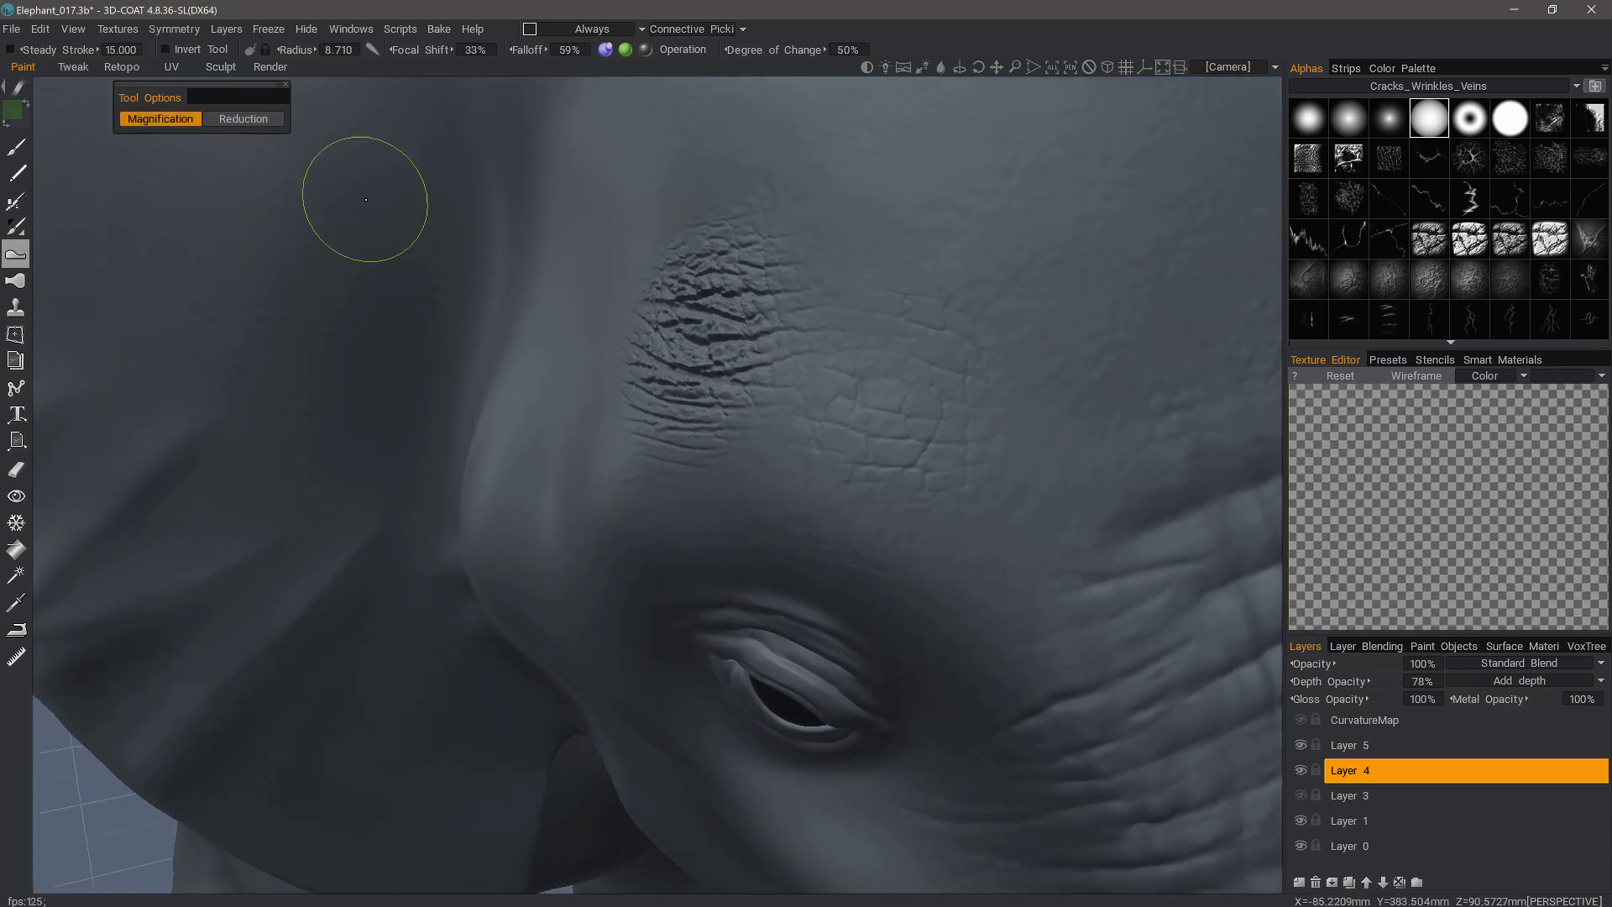
alt+drag(677, 492, 294, 174)
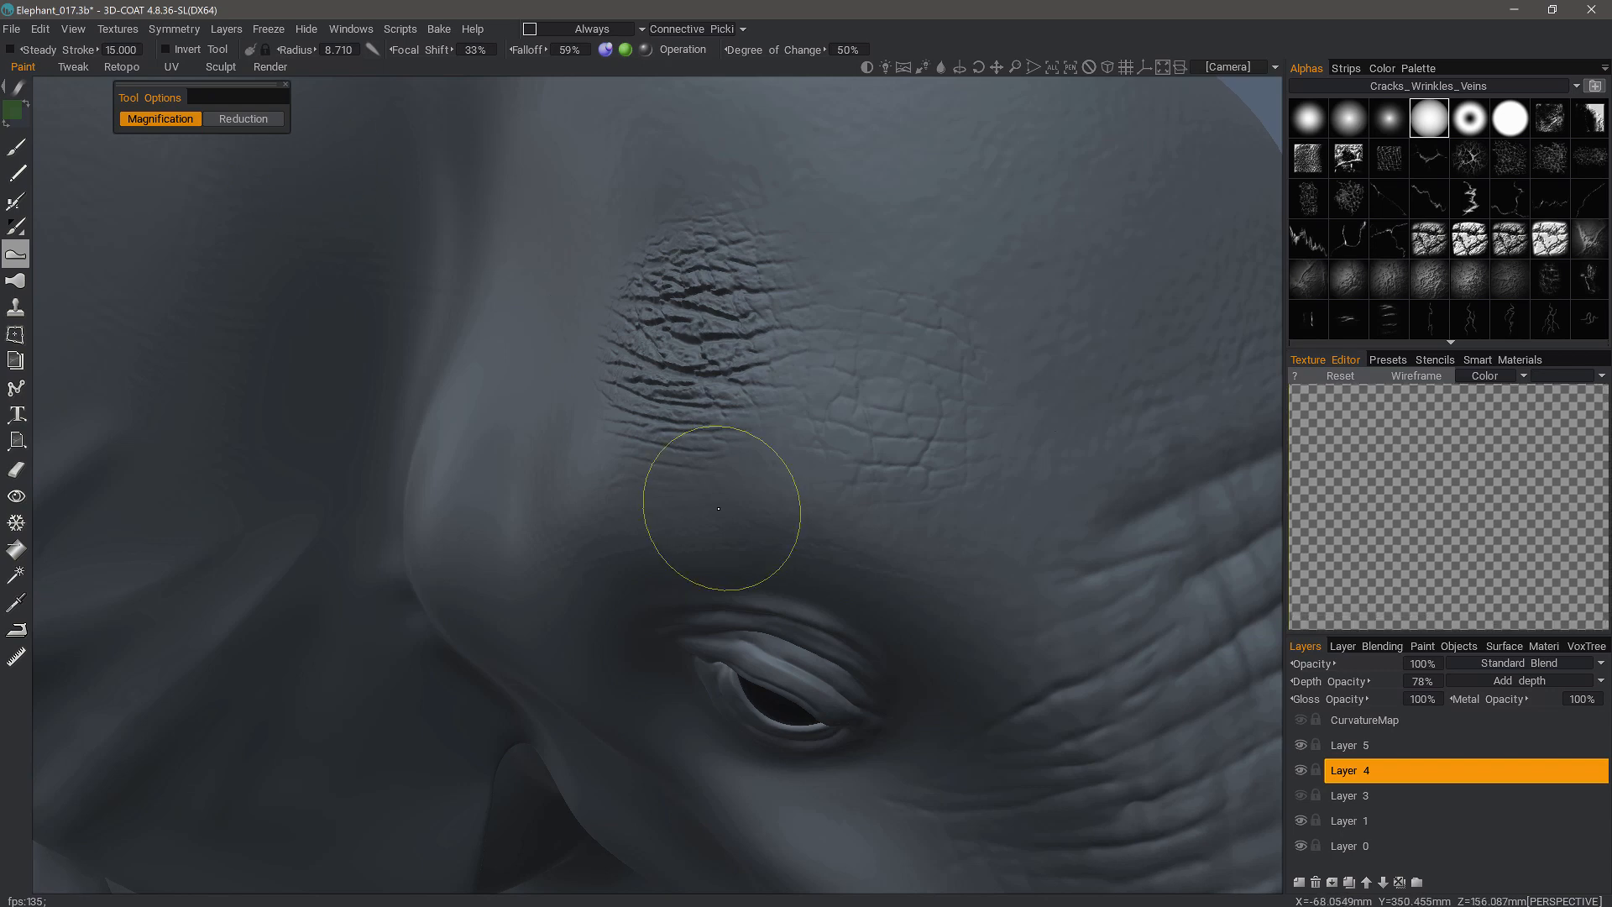
alt+drag(740, 438, 355, 227)
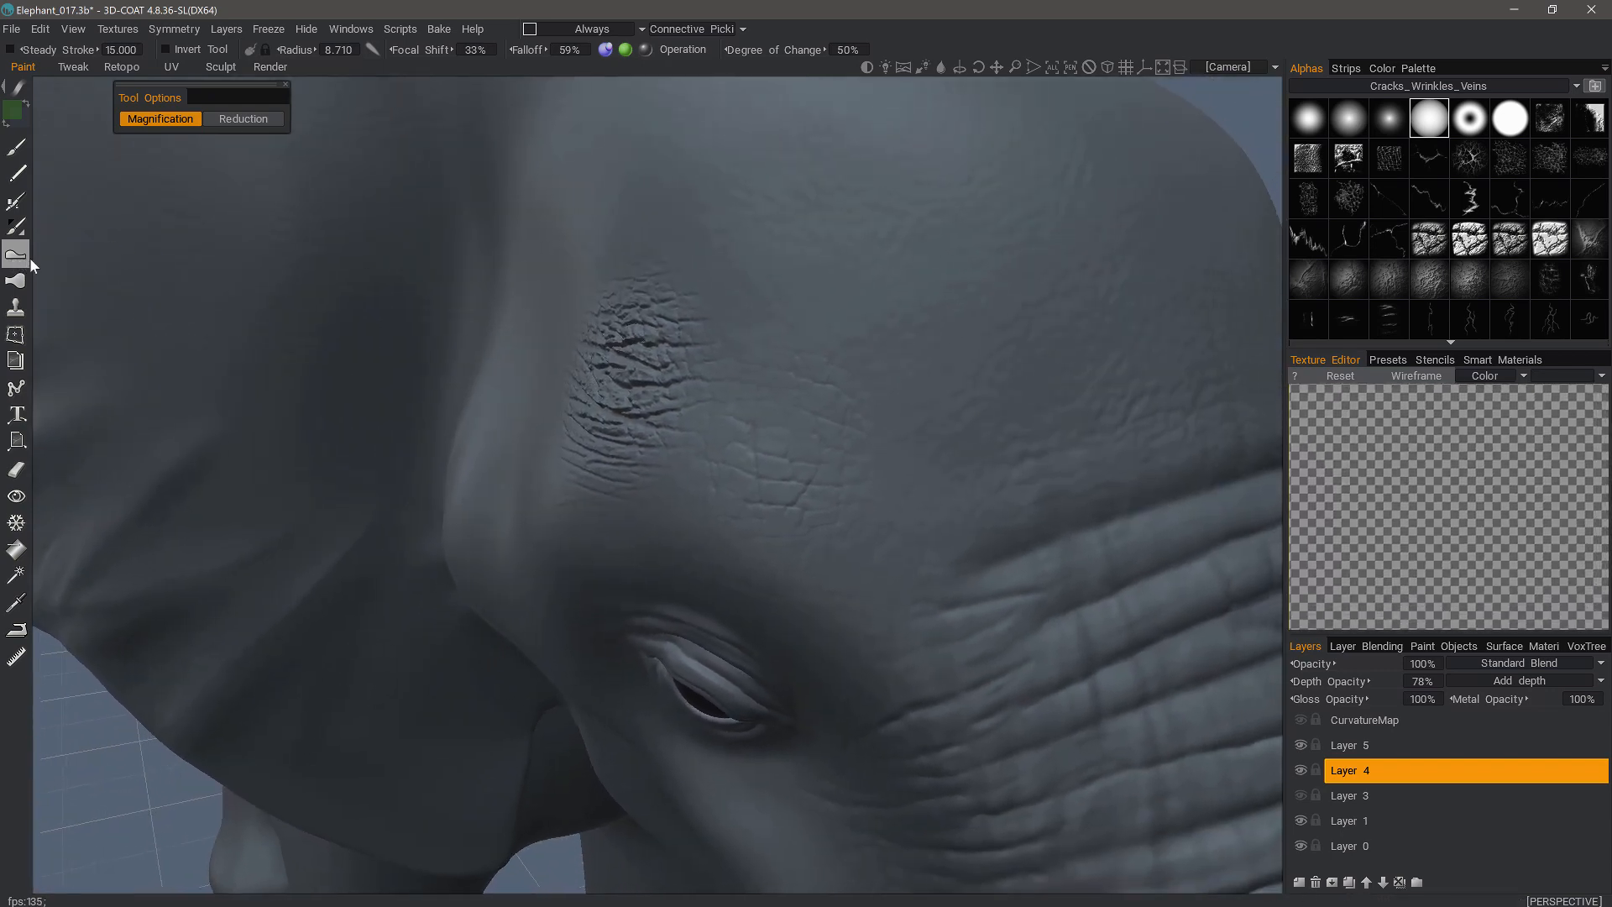
click(221, 67)
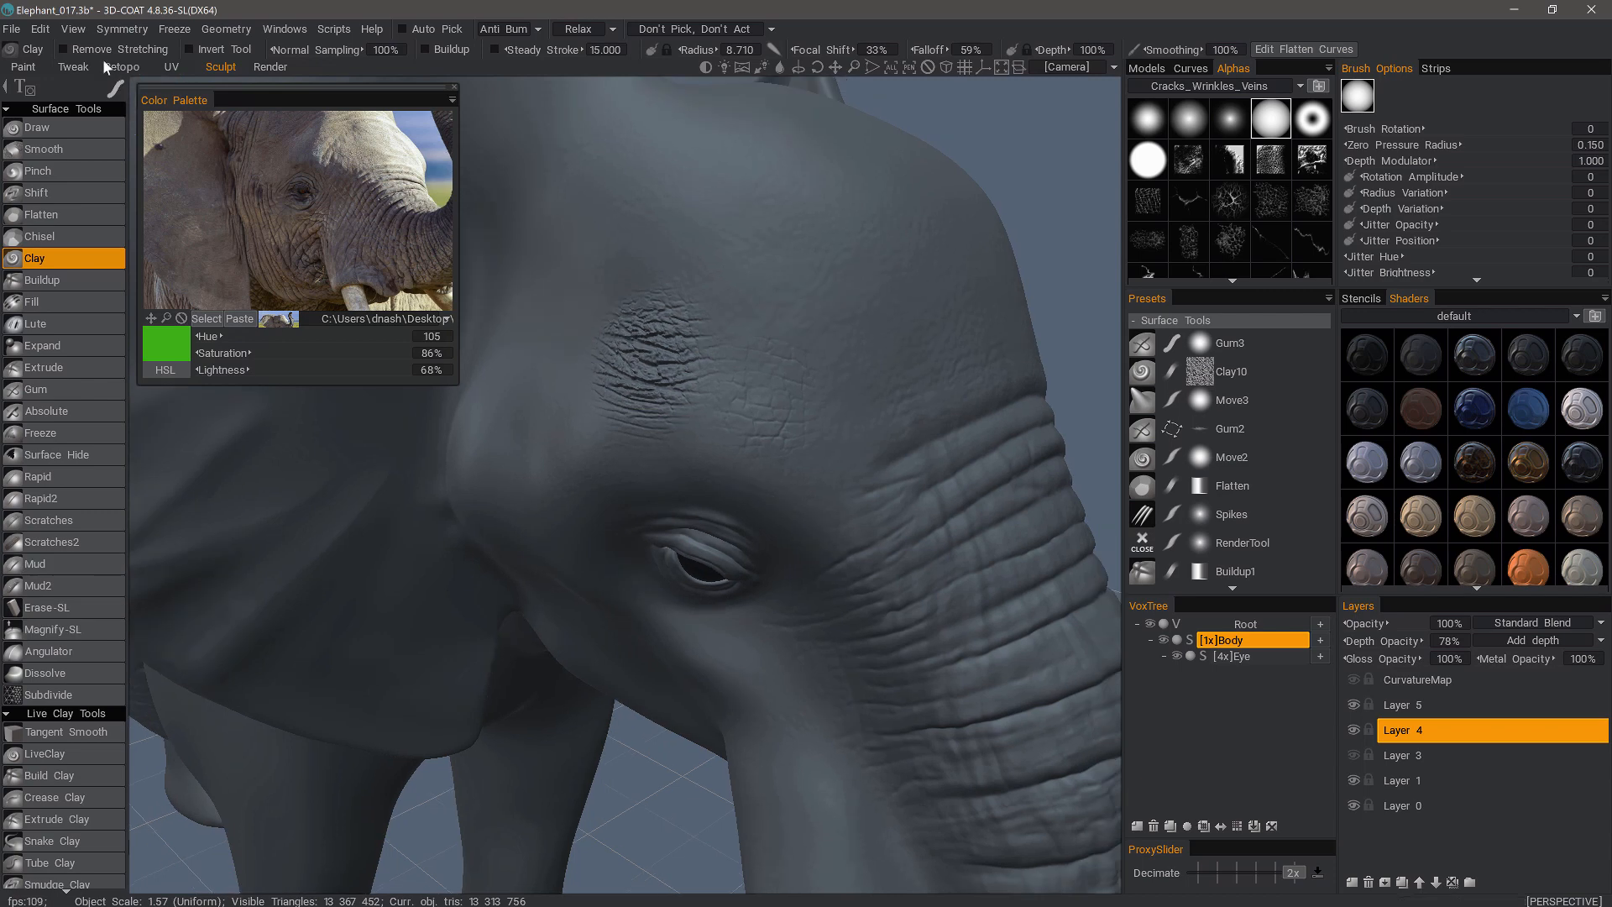
click(25, 68)
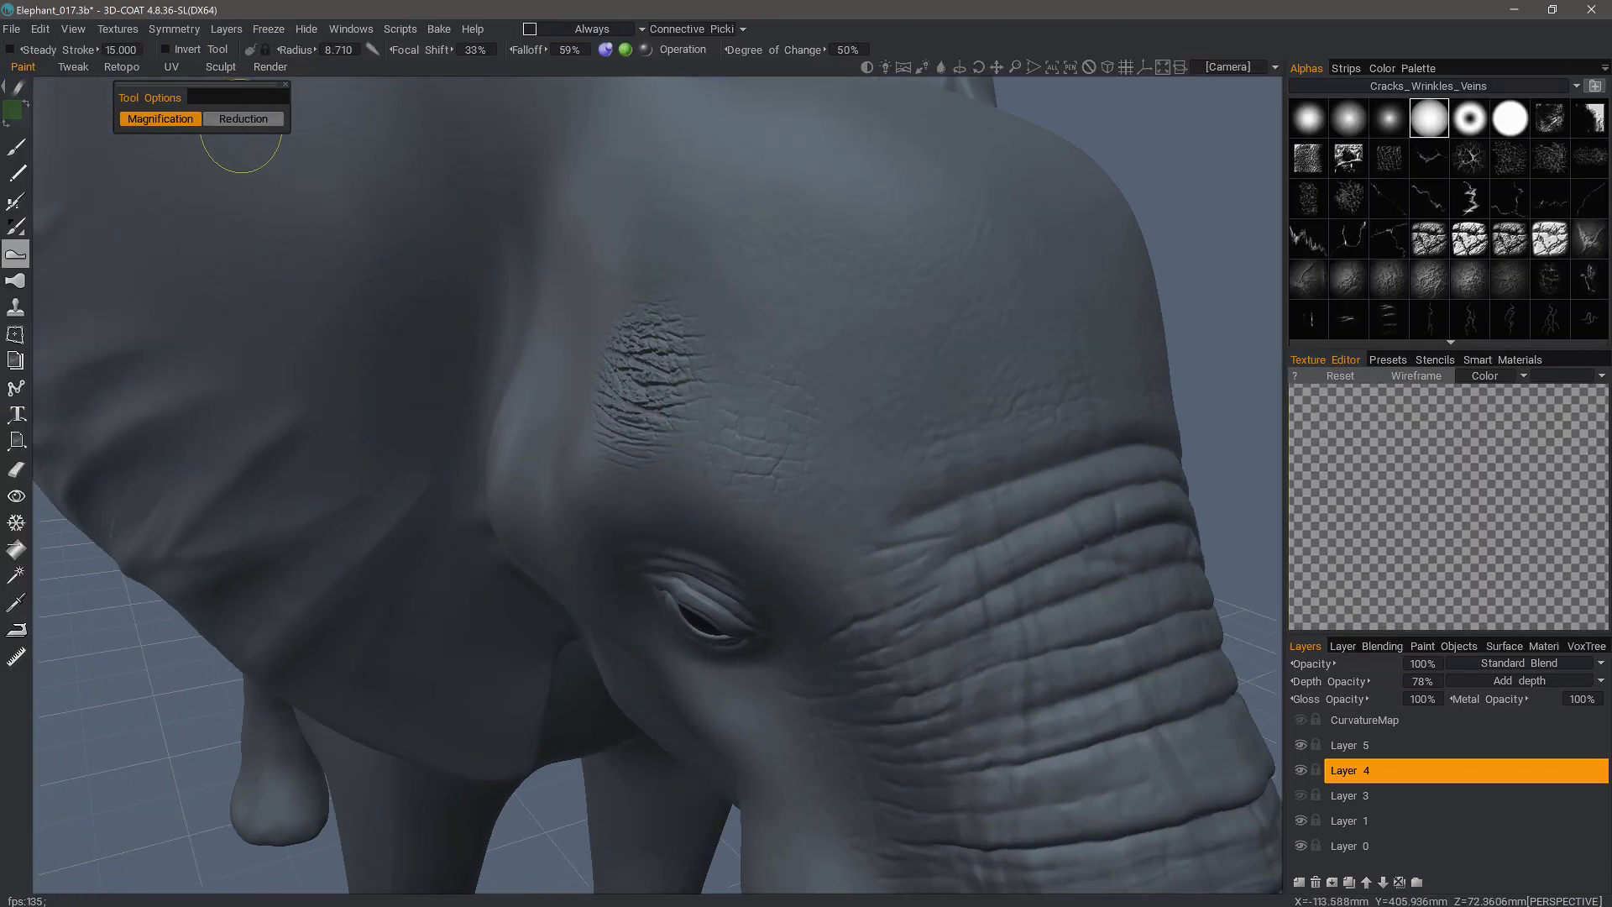
click(242, 121)
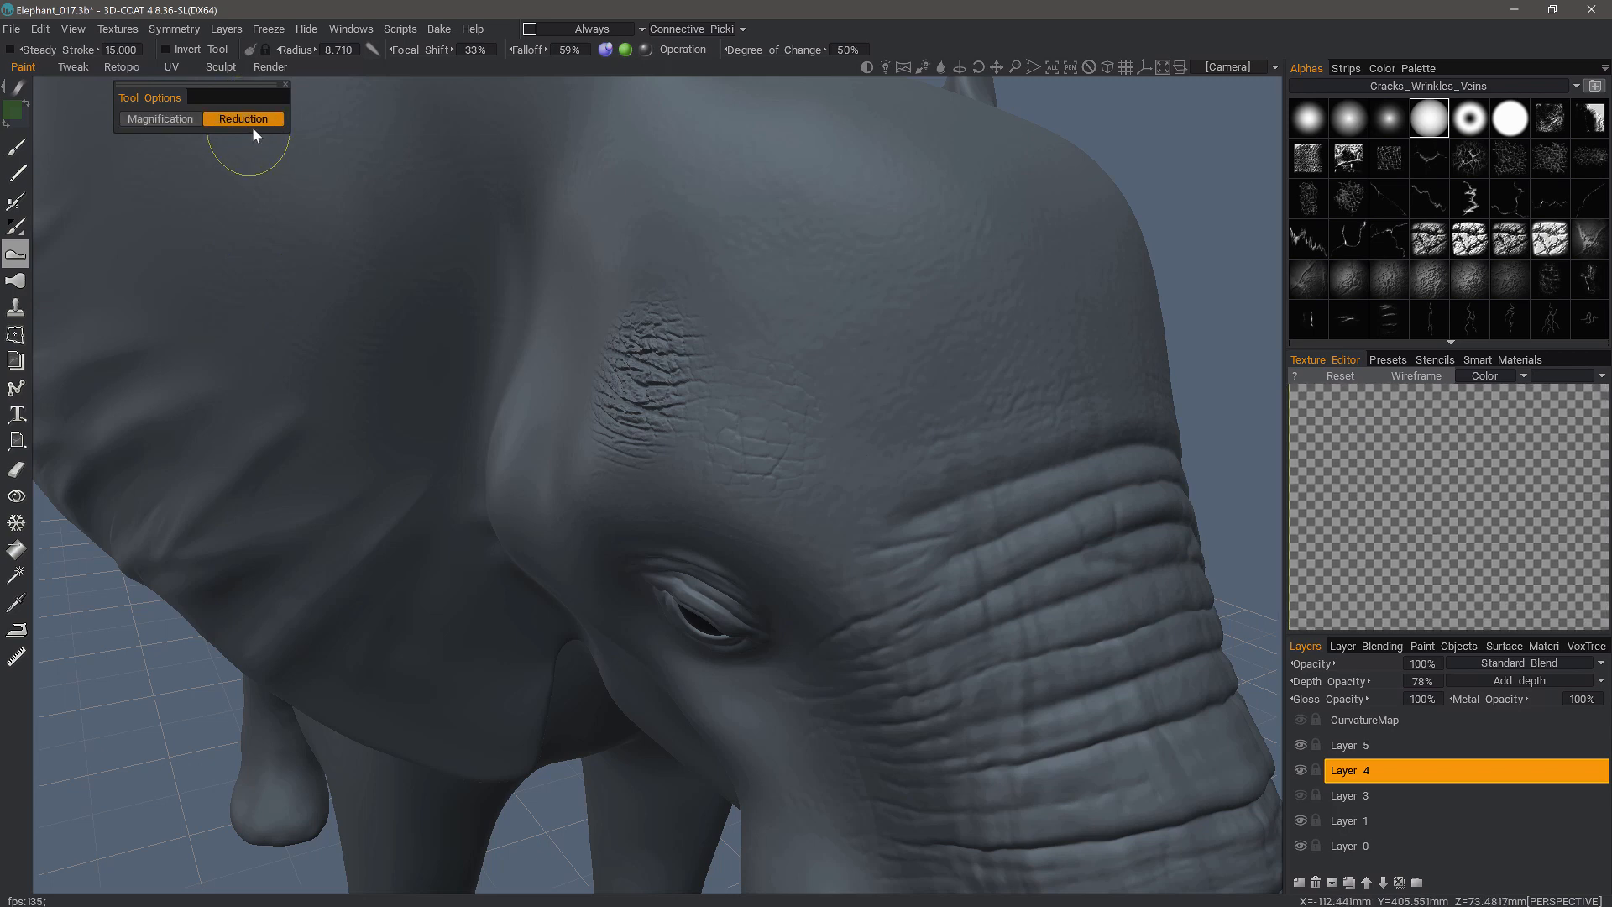
- Return to sculpting with Magnify-SL on the zoomed-in forehead cracks and shrink the brush radius to about 5.9
click(215, 69)
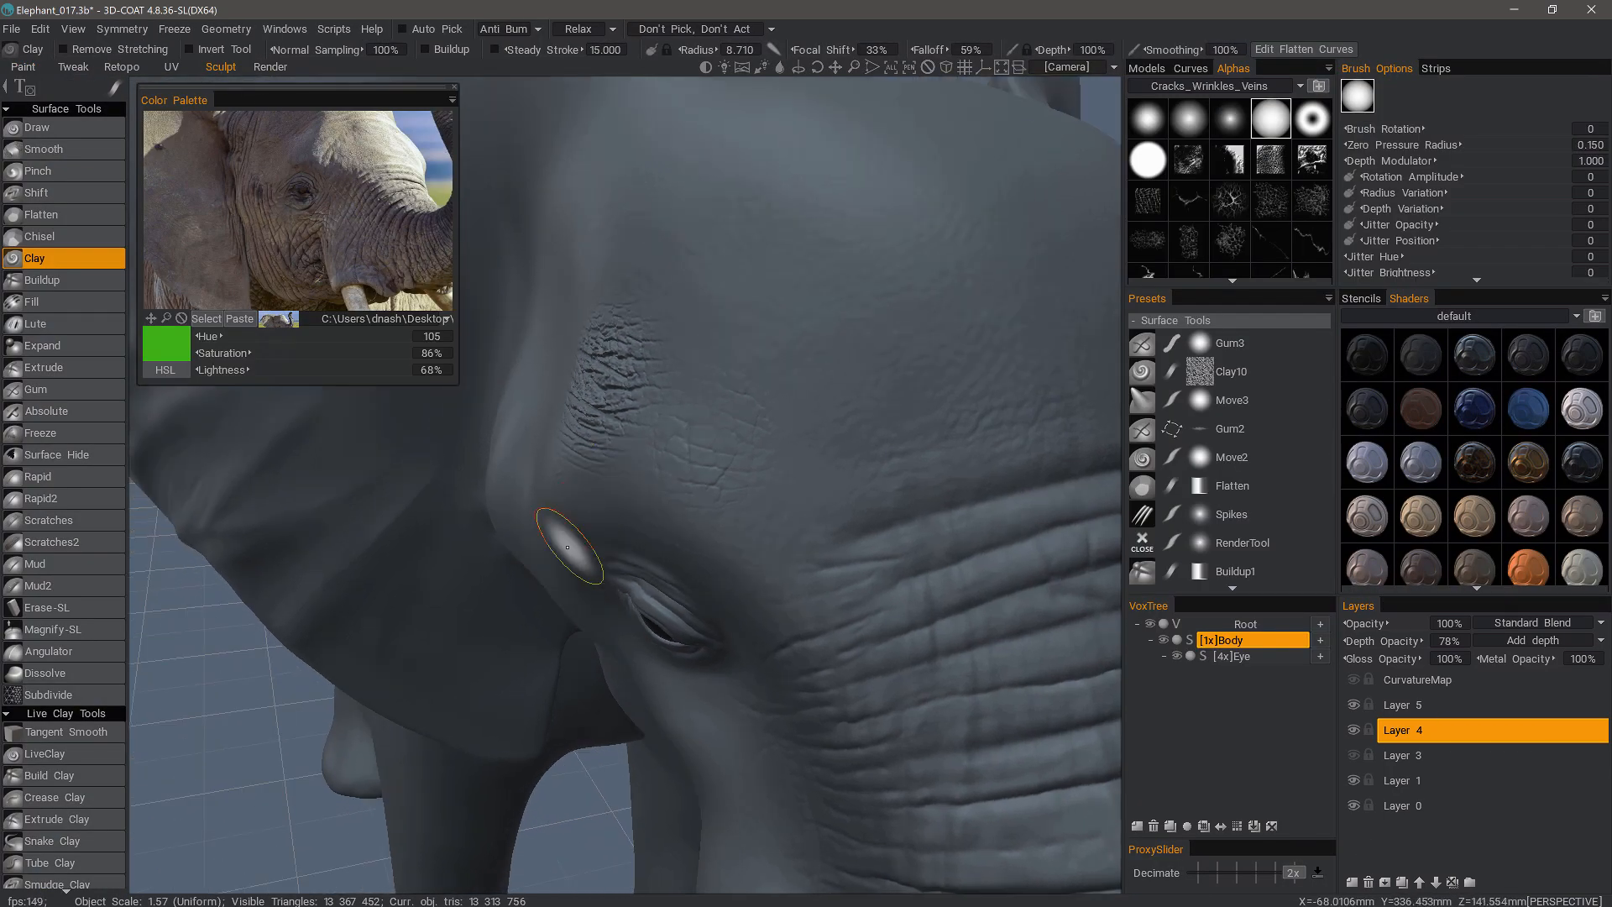
scroll(568, 547, up, 3)
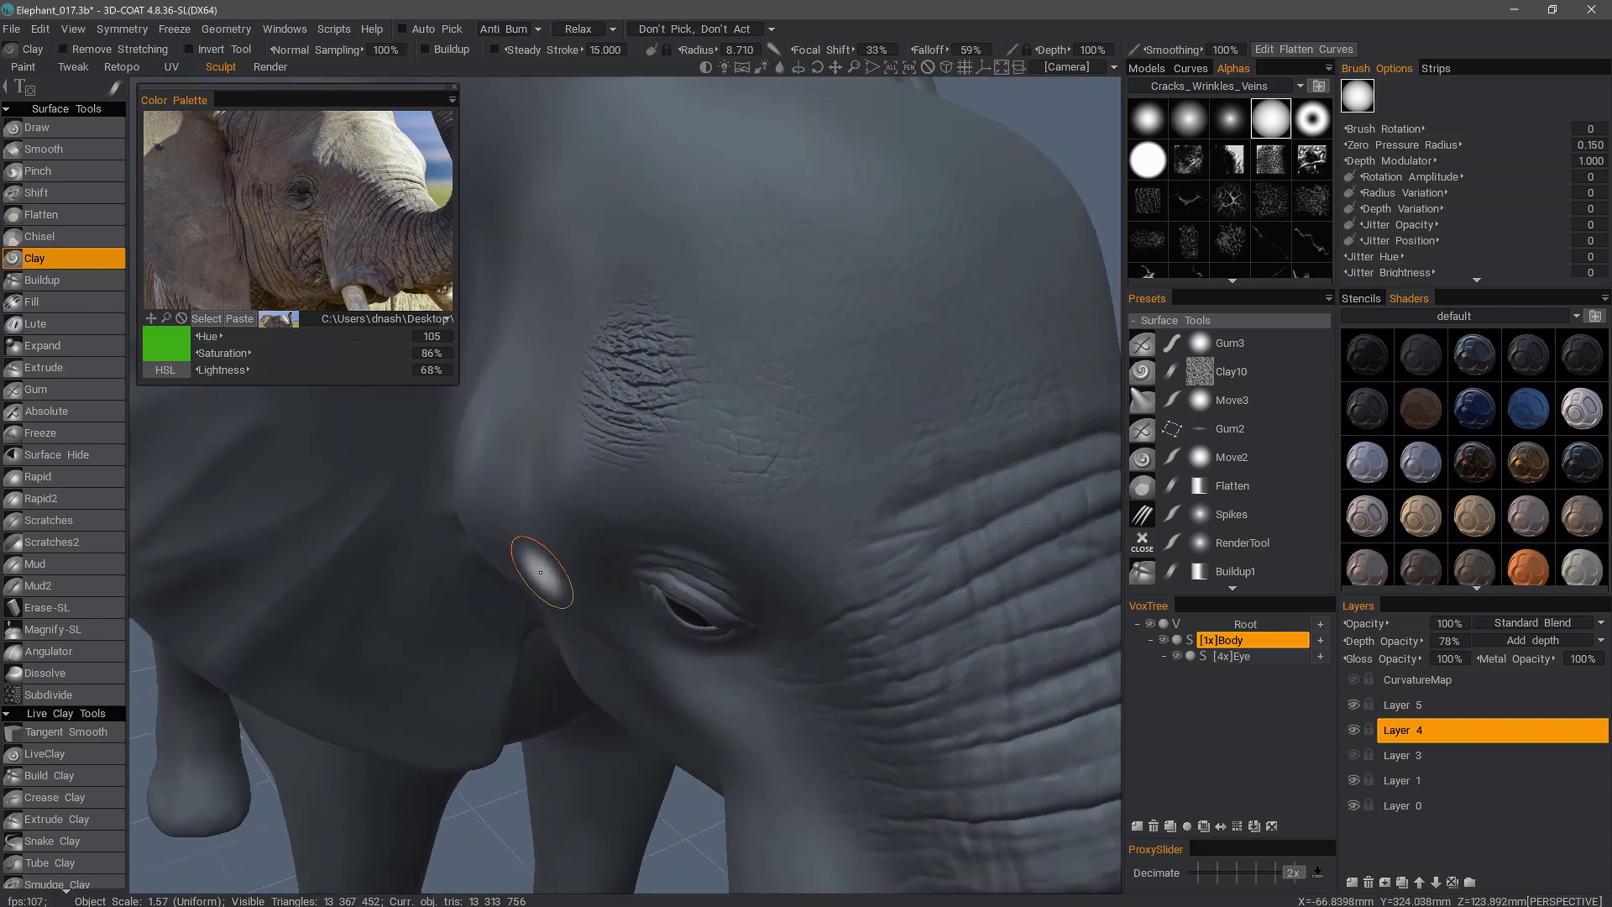
click(72, 636)
scroll(683, 439, up, 2)
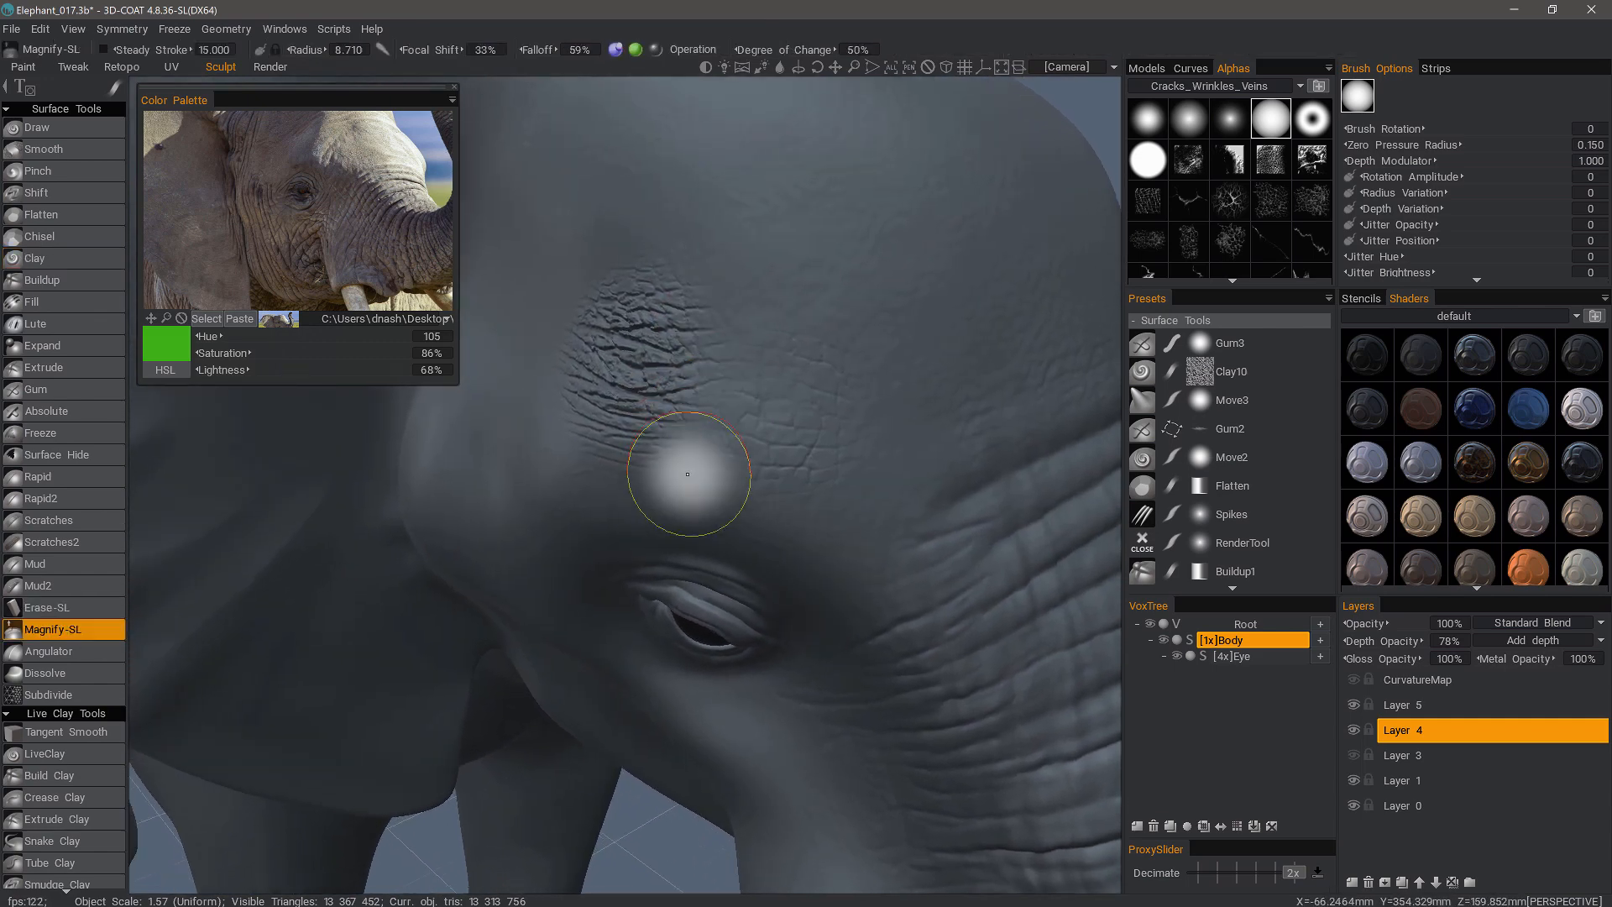
mouse_move(688, 474)
mouse_down()
mouse_move(672, 316)
mouse_move(618, 396)
mouse_move(651, 414)
mouse_move(633, 425)
mouse_move(723, 151)
mouse_up()
scroll(651, 414, up, 2)
scroll(633, 425, up, 2)
scroll(654, 446, up, 1)
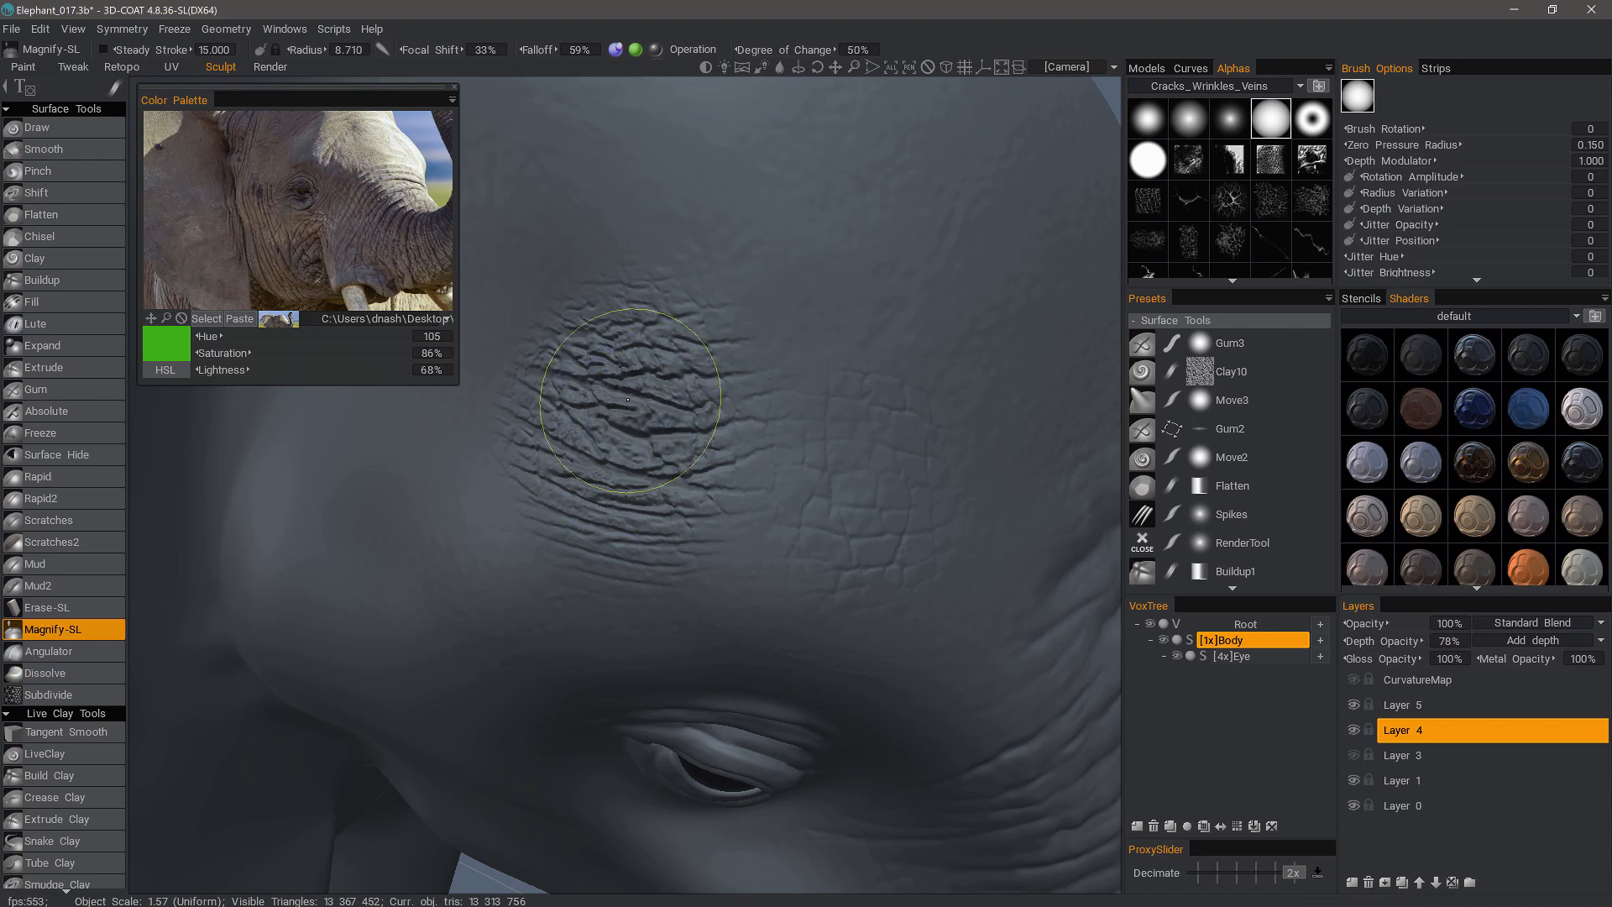
mouse_move(628, 400)
mouse_down()
mouse_move(663, 470)
mouse_move(567, 477)
mouse_up()
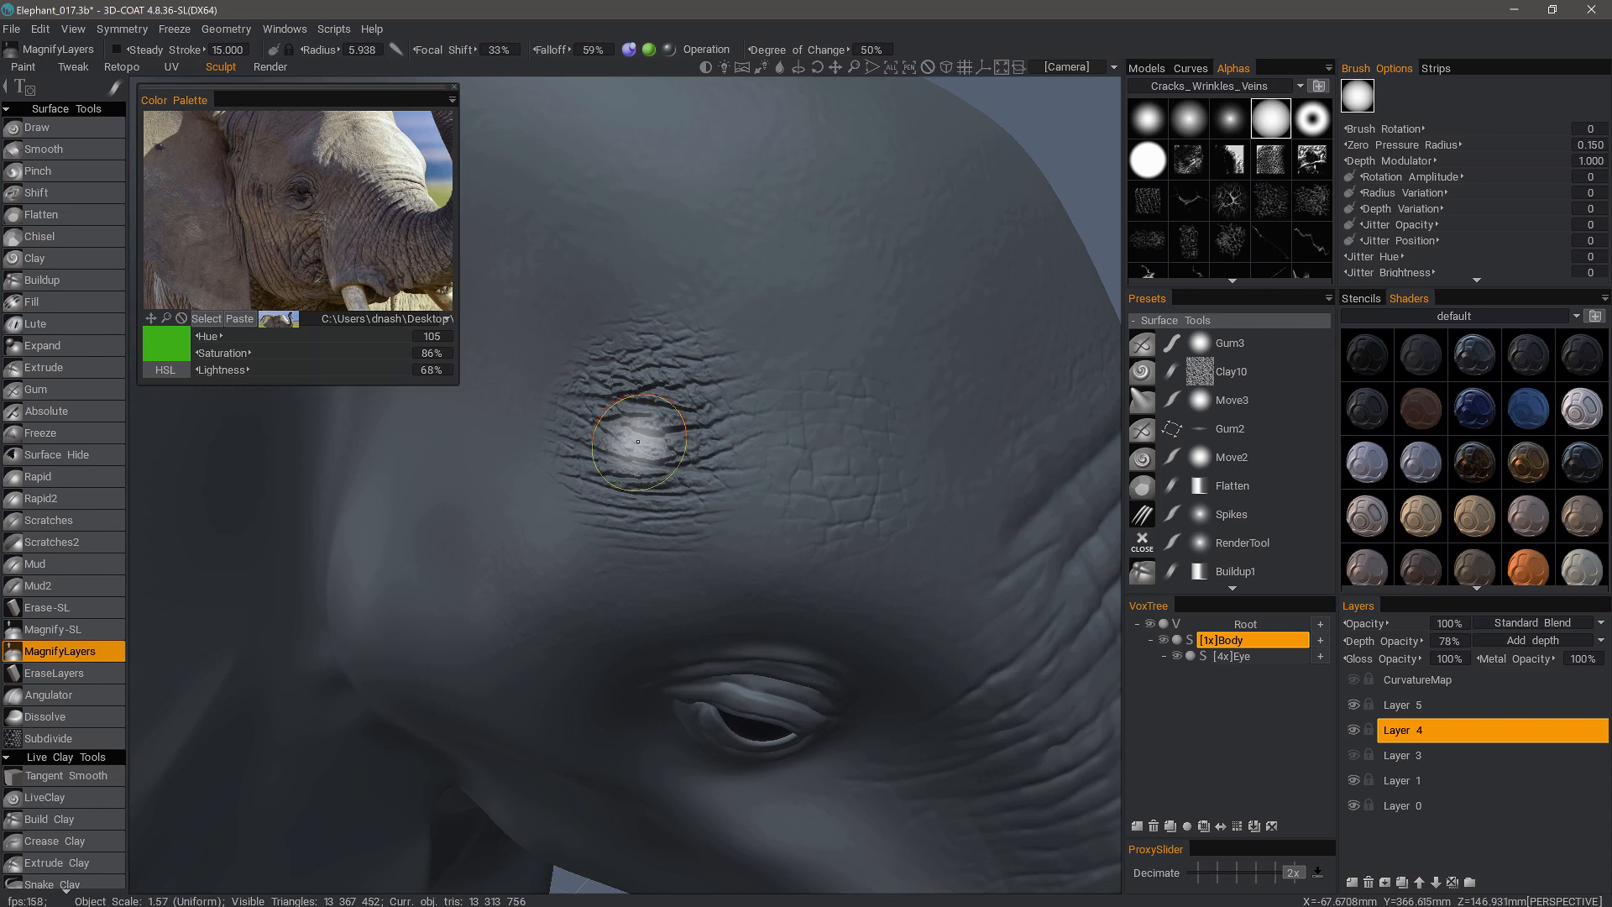
- Select the MagnifyLayers tool and magnify the forehead cracks with short strokes, plus one dab beside the patch
click(25, 67)
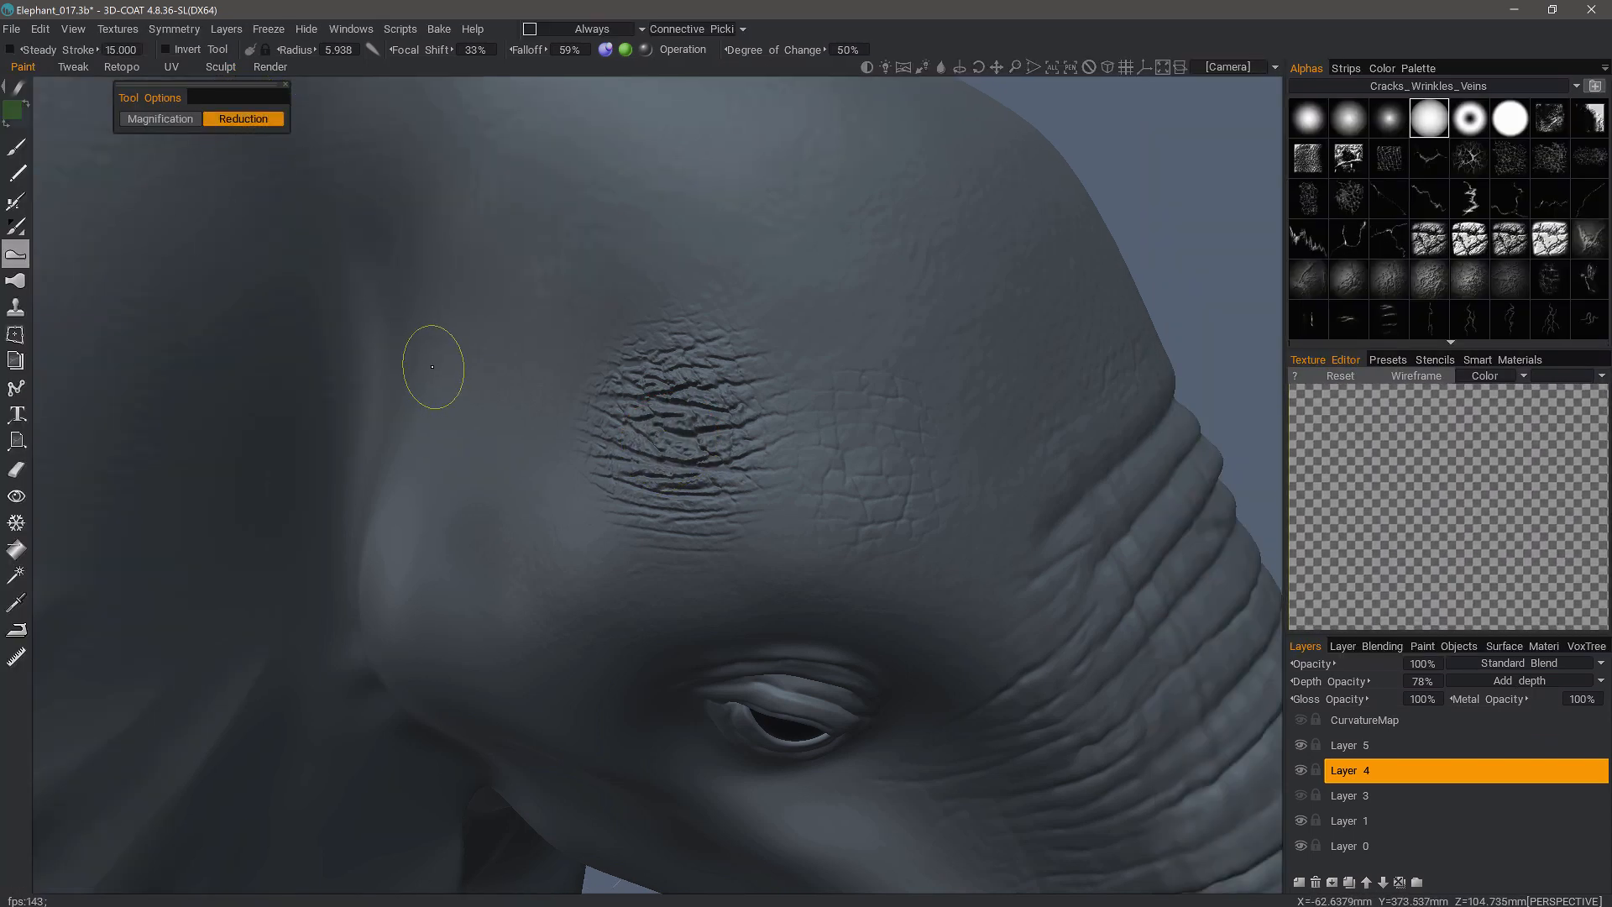
click(219, 66)
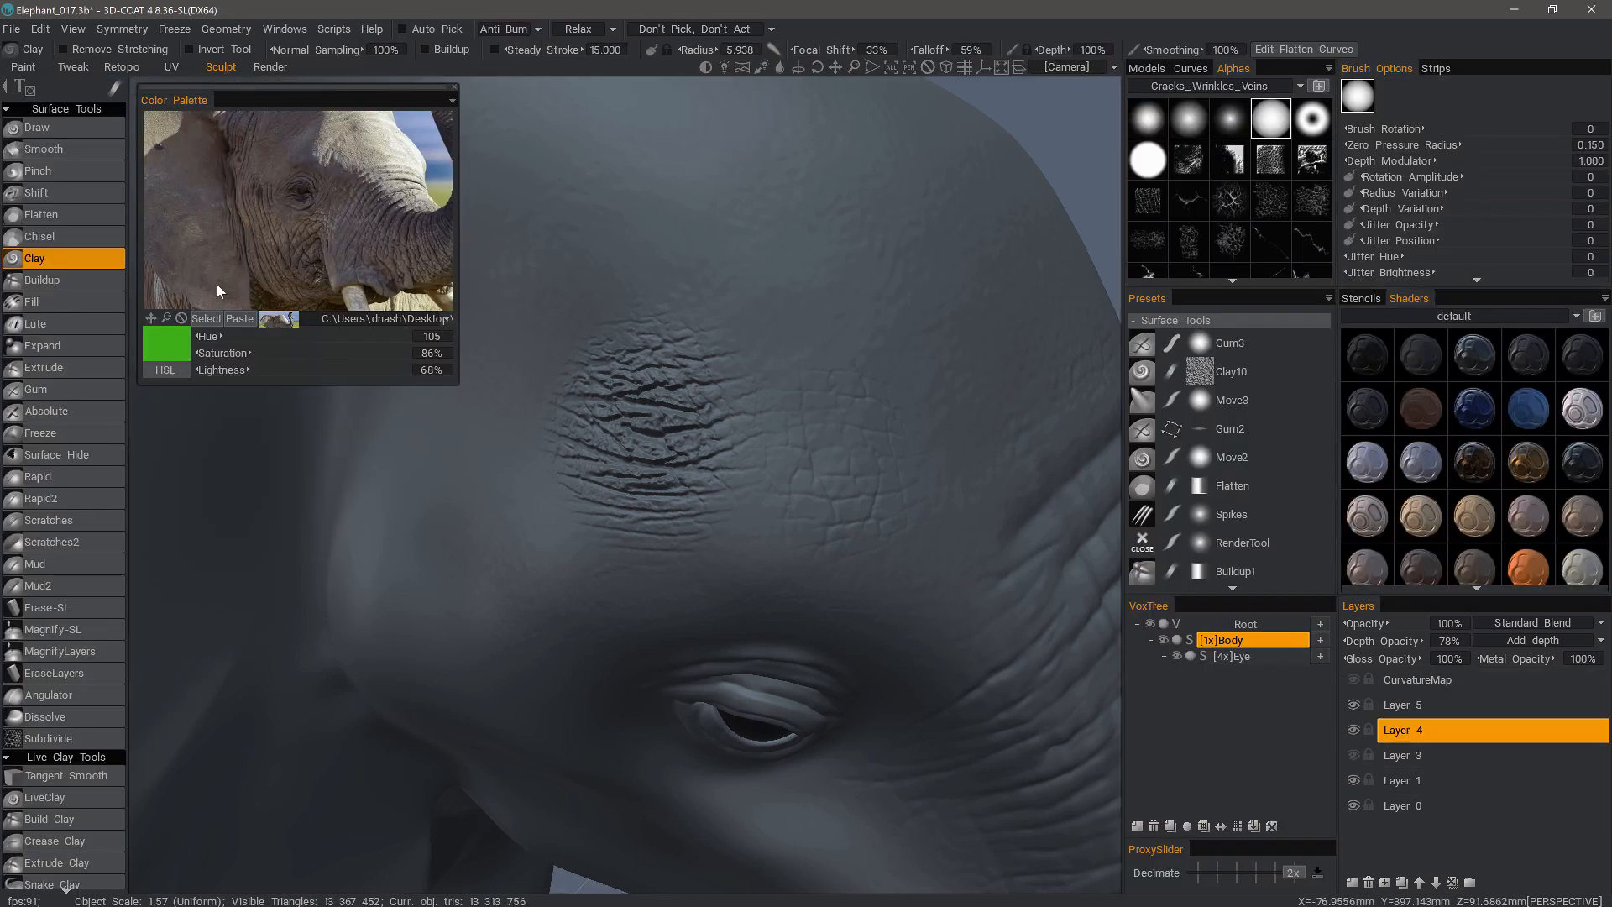
click(67, 652)
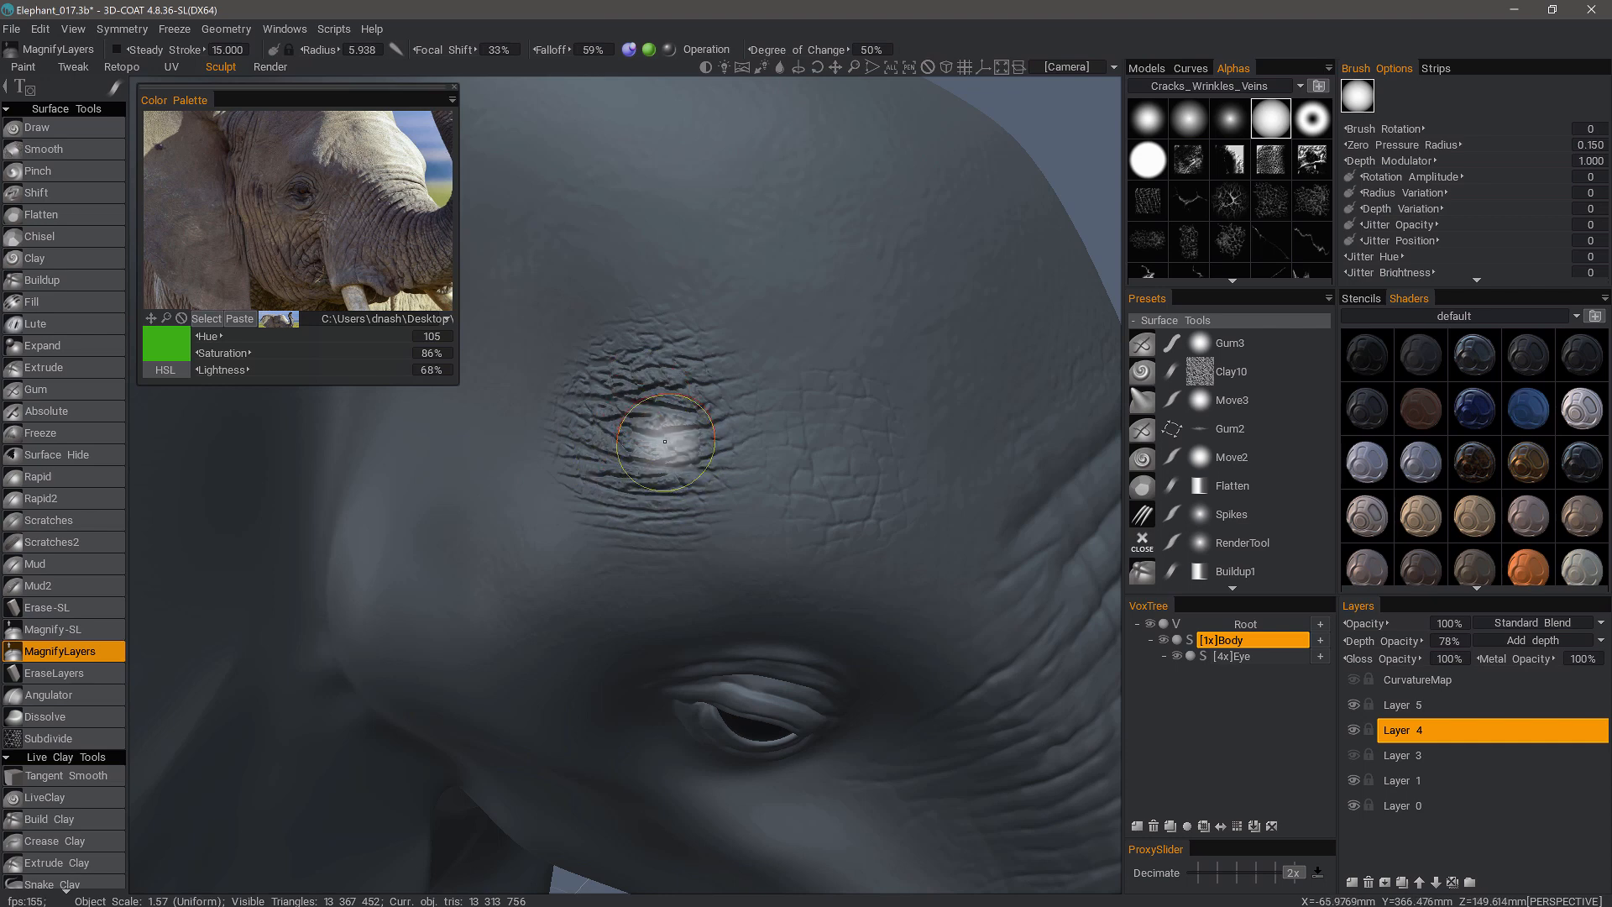
drag(657, 392, 672, 389)
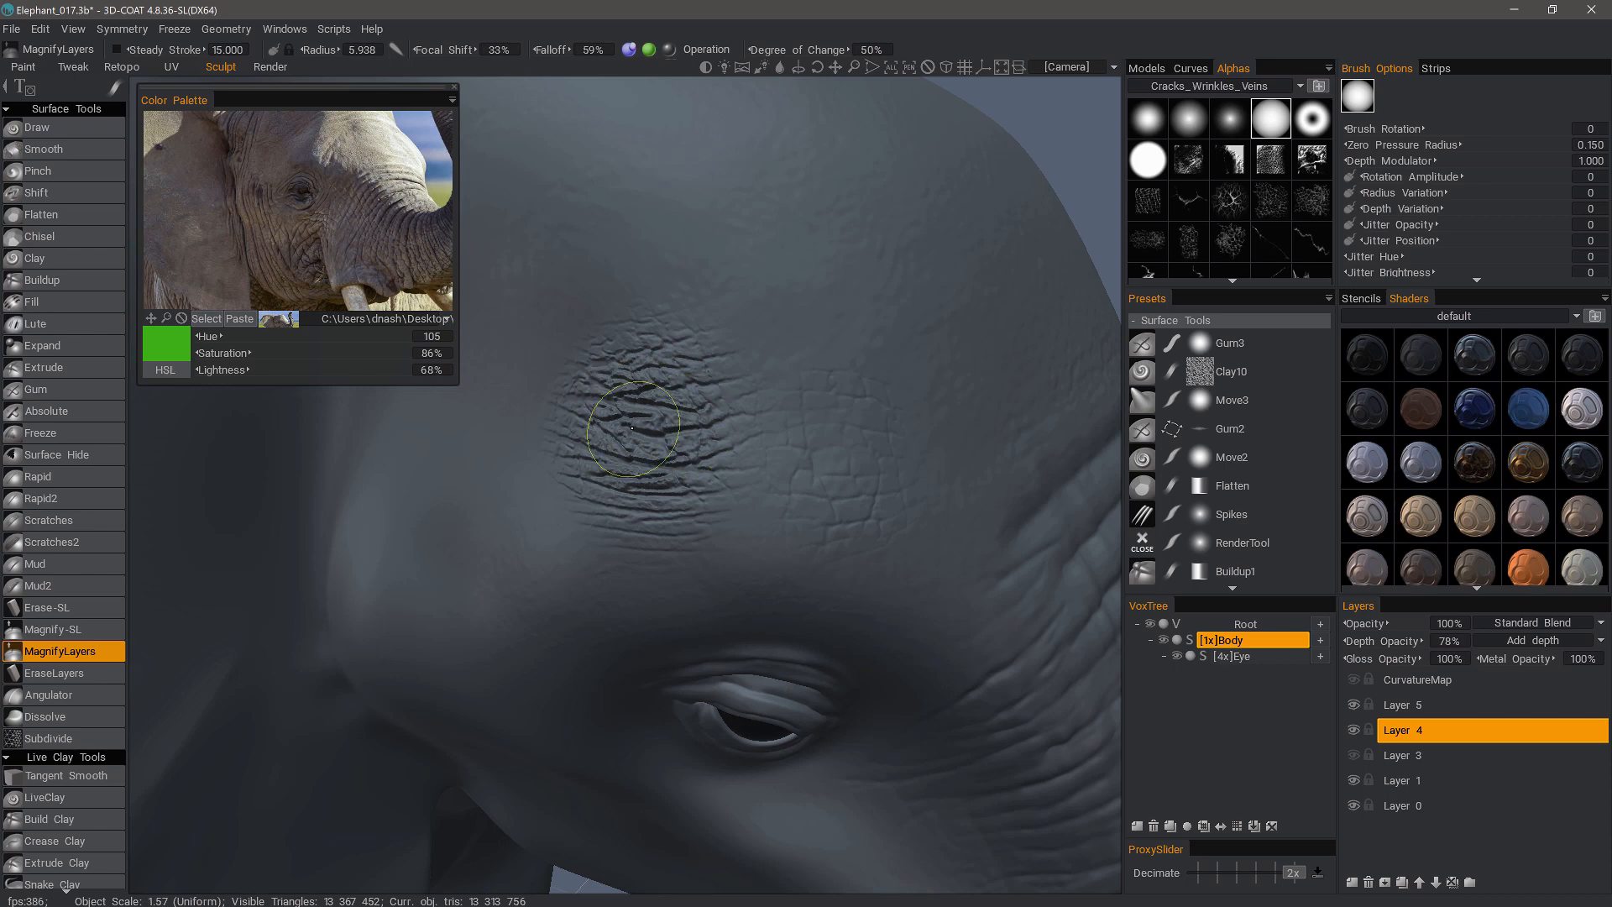
drag(633, 428, 707, 457)
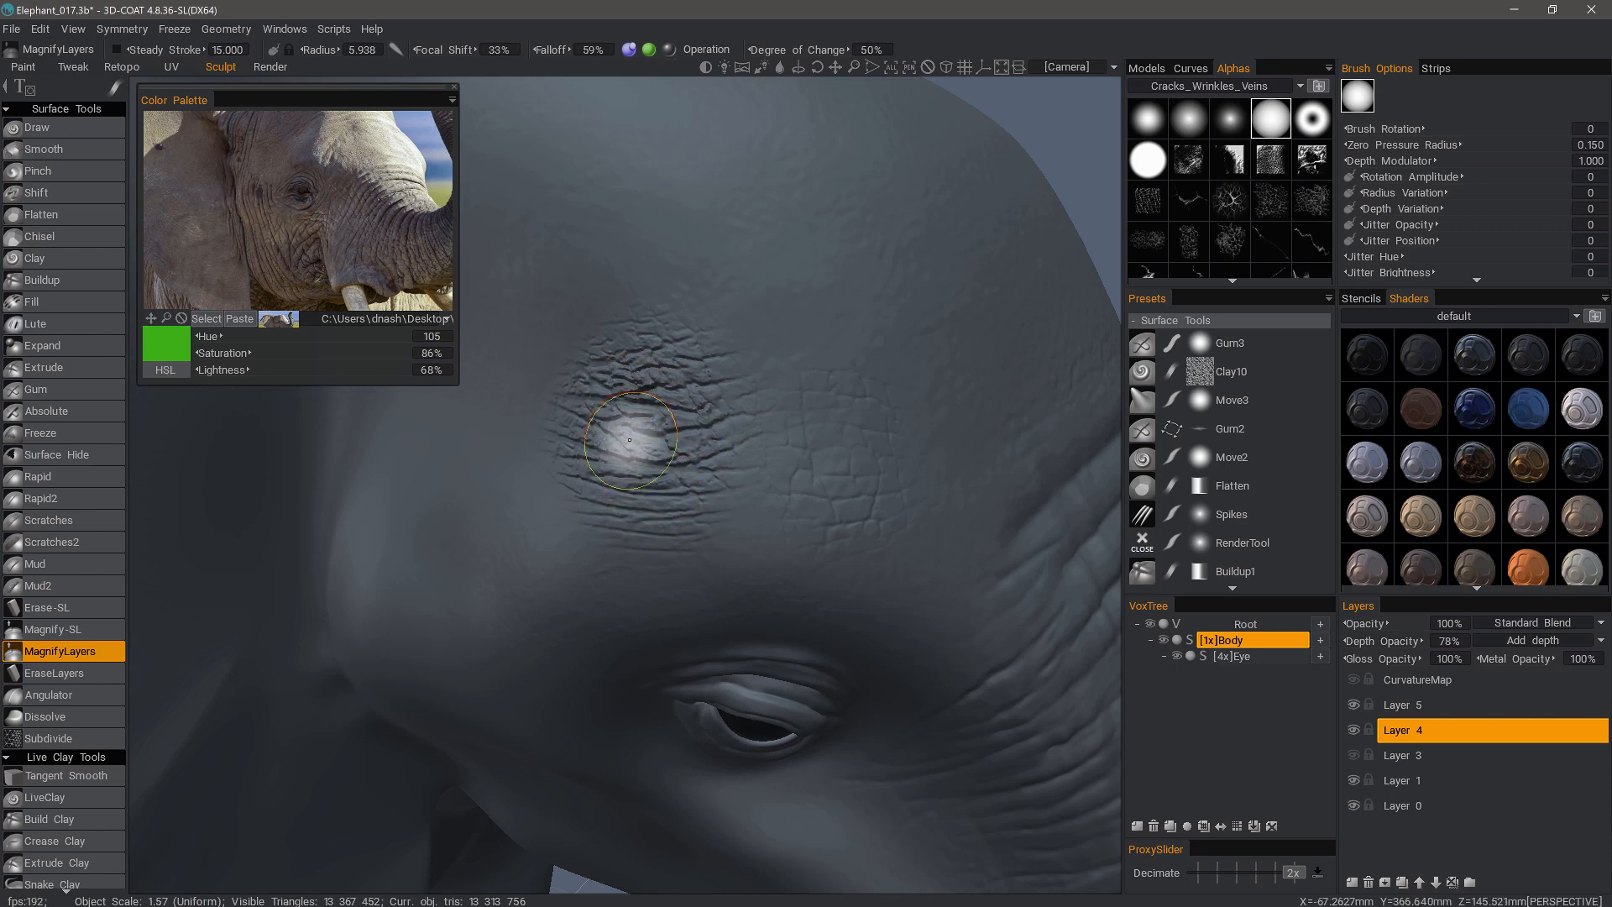
drag(653, 427, 605, 416)
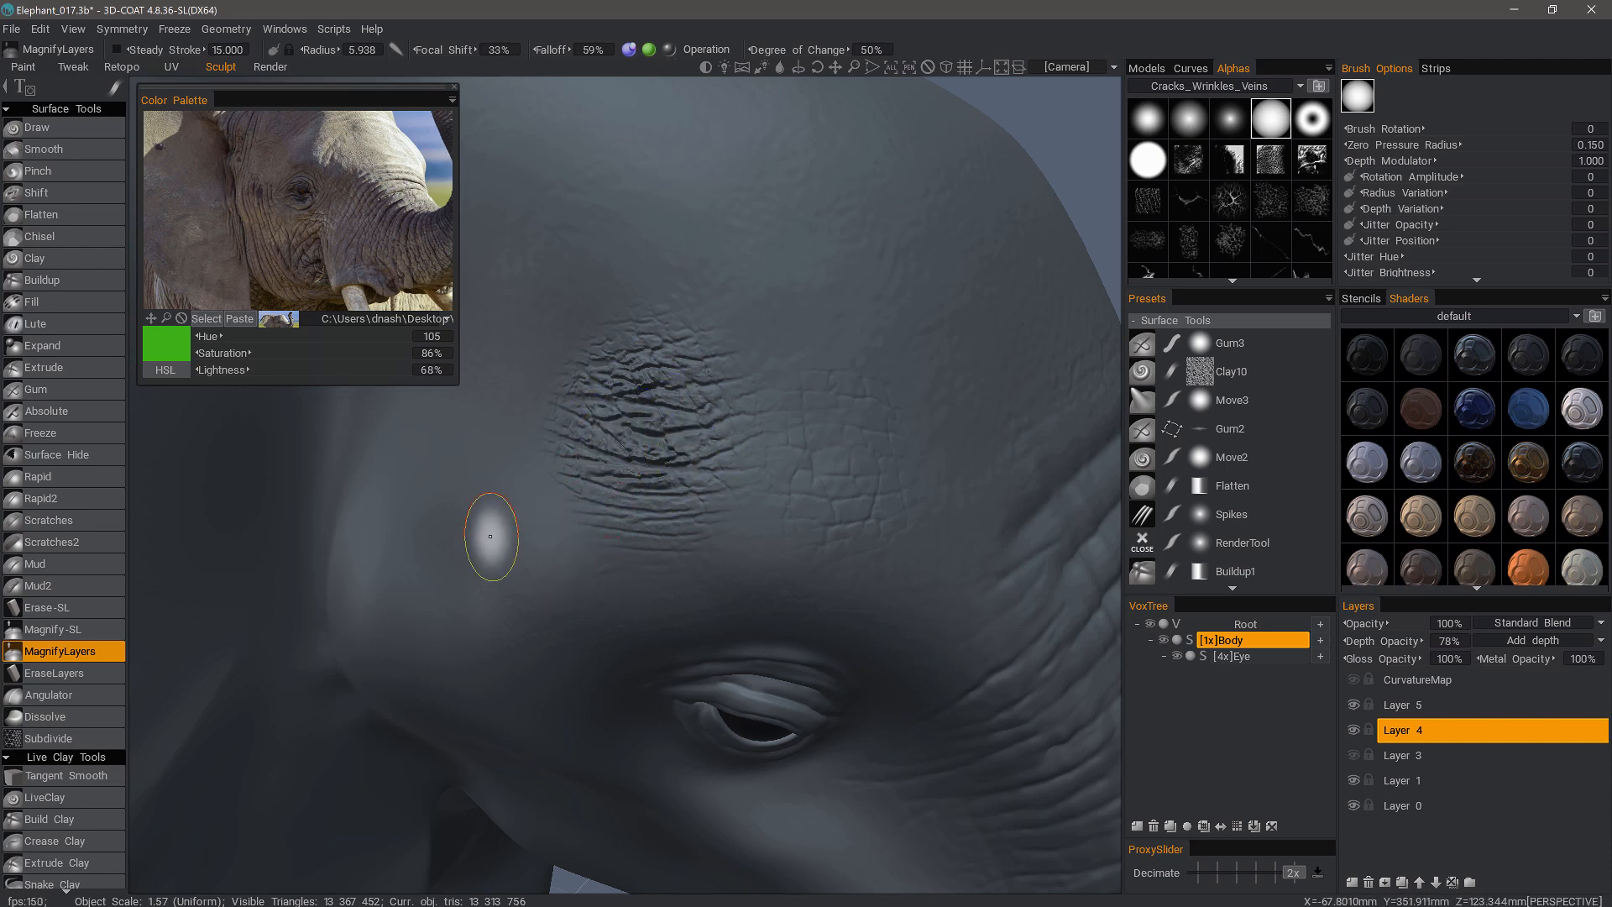
alt+drag(490, 537, 497, 536)
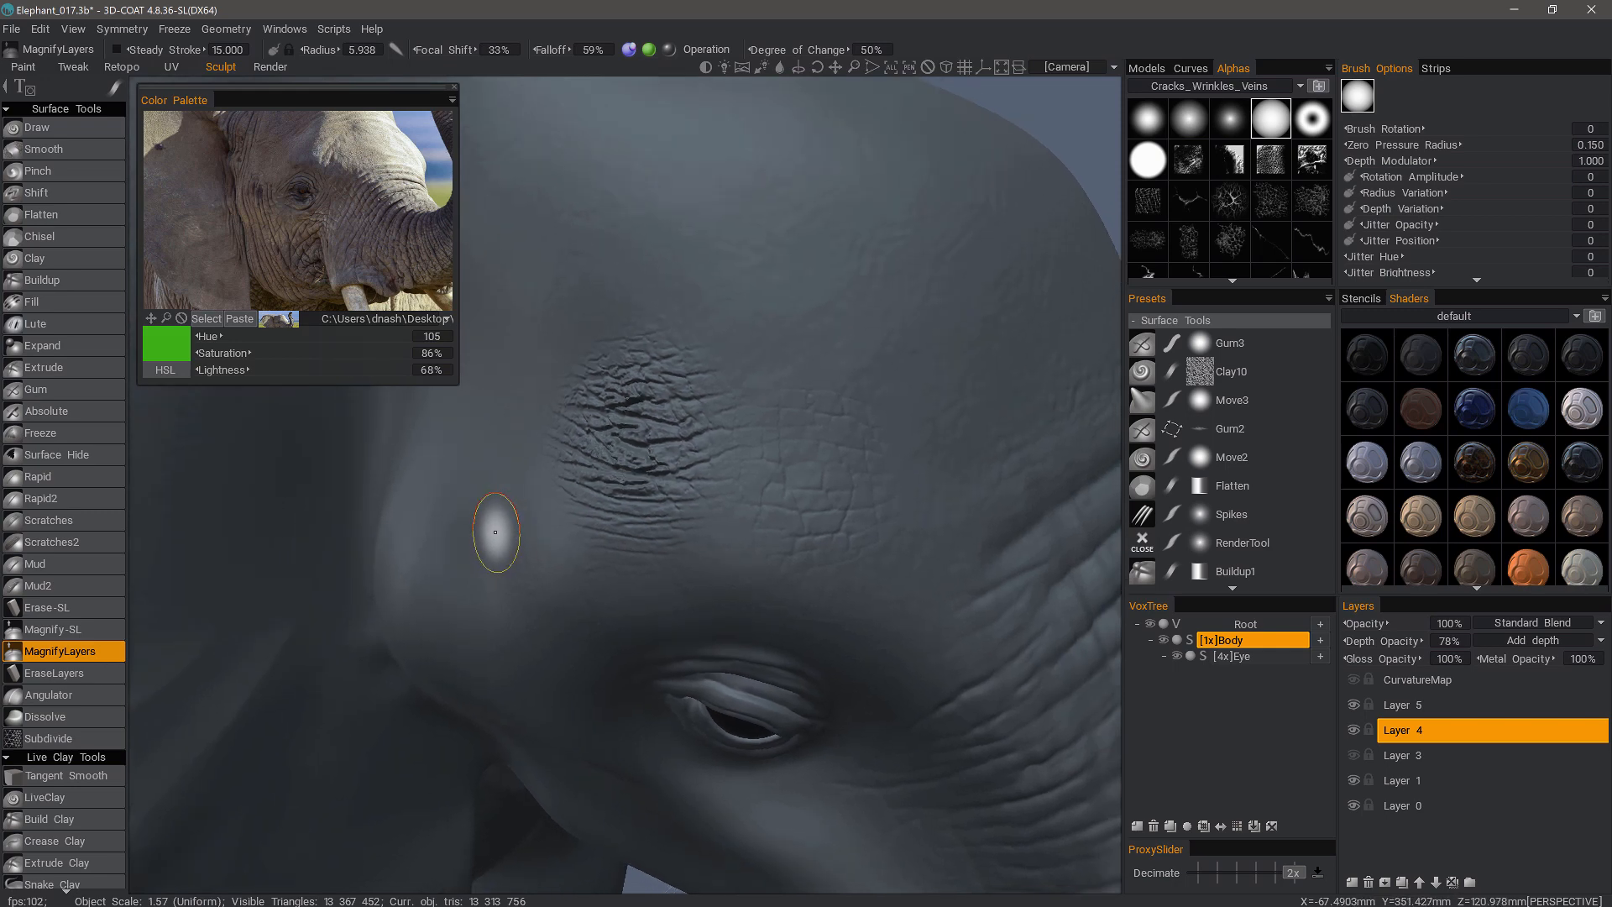